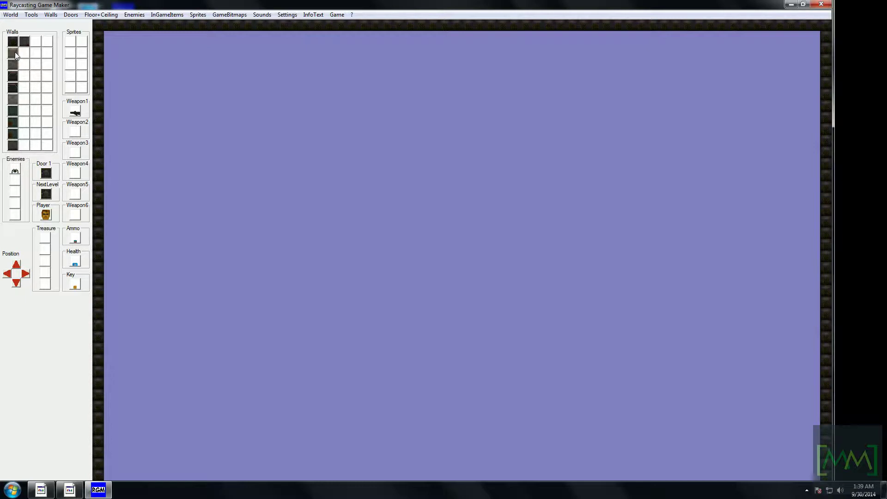
- Build a starting room about 9 by 5 blocks in the map's northwest corner using the sixth wall texture
left_click(13, 99)
left_click(145, 54)
left_click_drag(181, 28, 98, 26)
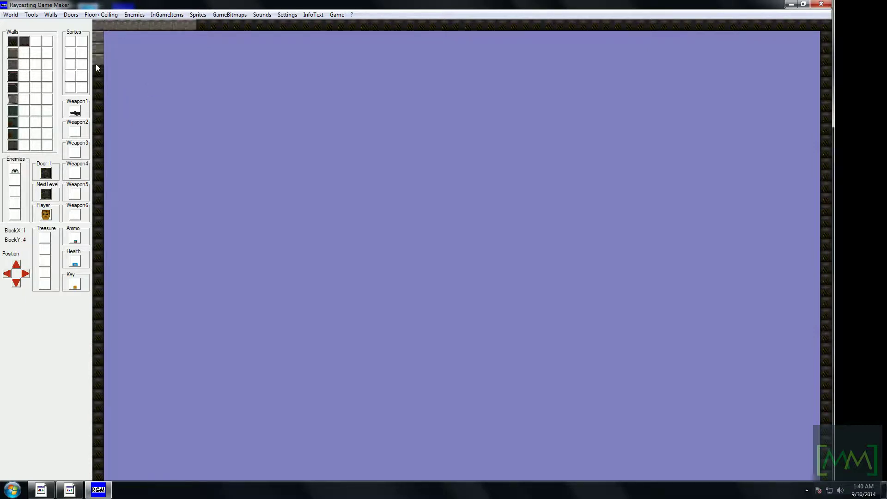
mouse_move(96, 82)
left_mouse_down()
mouse_move(147, 79)
mouse_move(189, 53)
mouse_move(190, 34)
left_mouse_up()
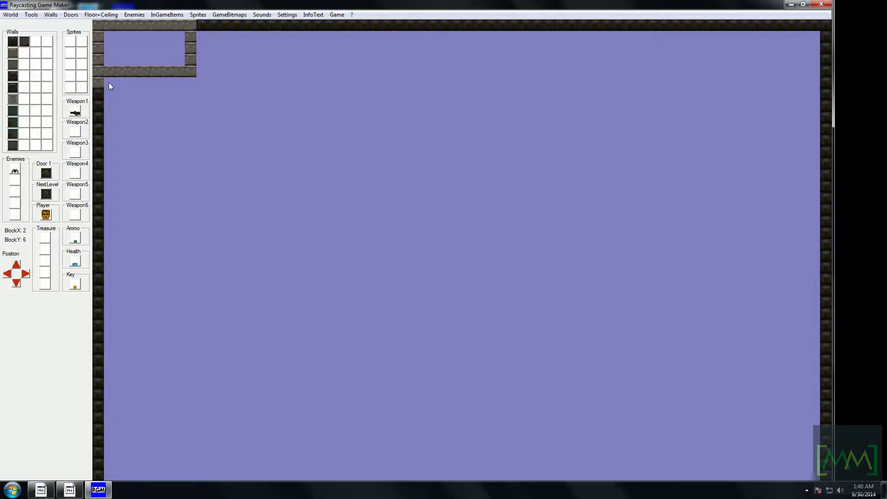
- Build a winding corridor with the dark green wall texture, running east from the starting room and turning south to a closed end
left_click(13, 111)
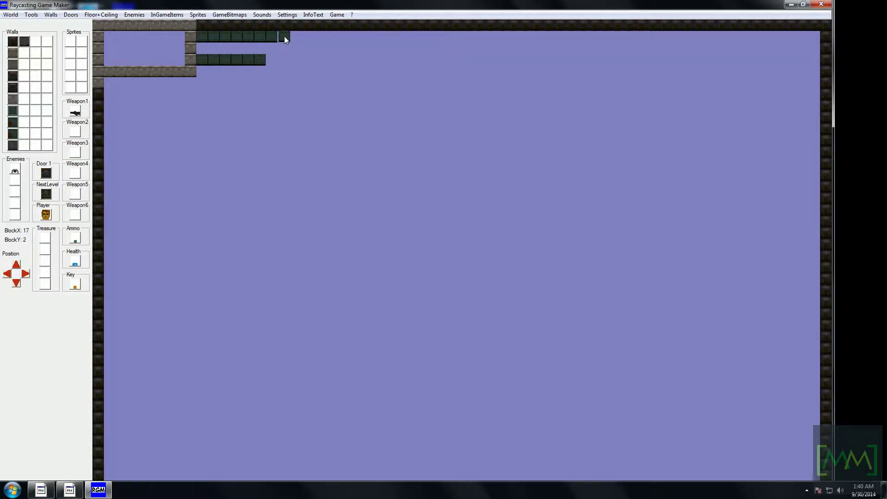
left_click_drag(268, 96, 257, 100)
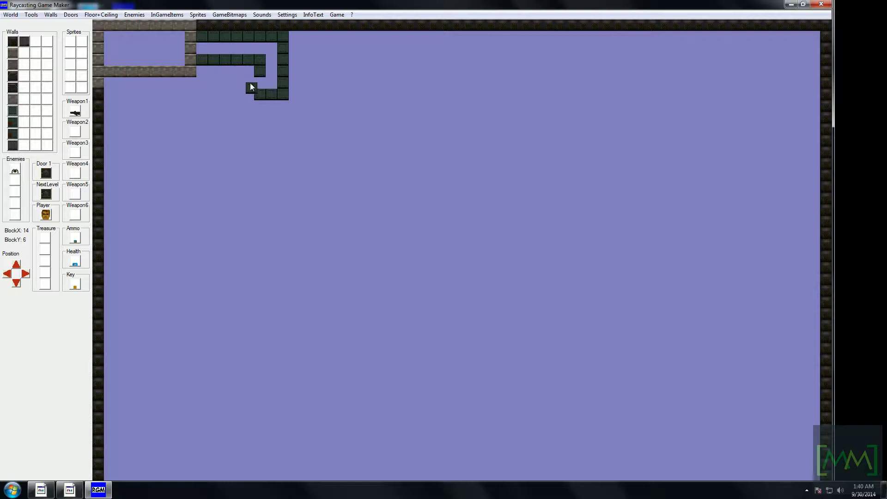
left_click_drag(232, 96, 231, 142)
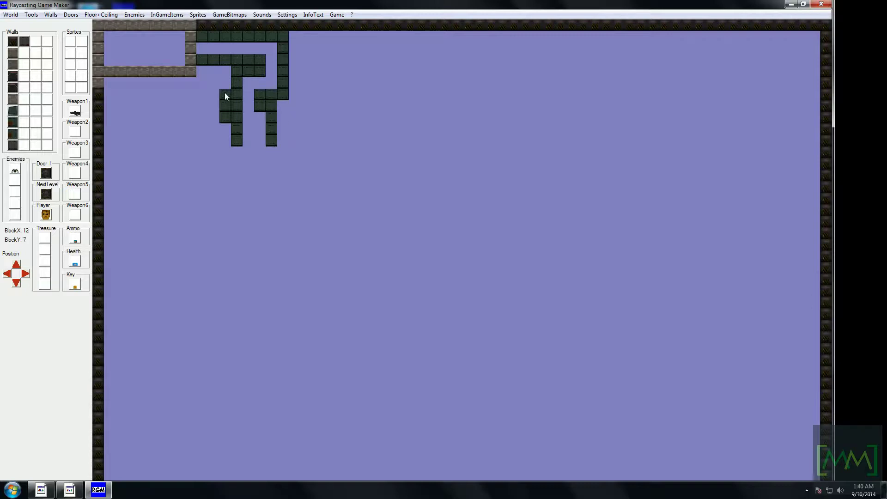
left_click(13, 111)
- Build a second room about 8 by 6 blocks below the corridor with the tenth wall texture, including a small alcove in its south wall
left_click(13, 145)
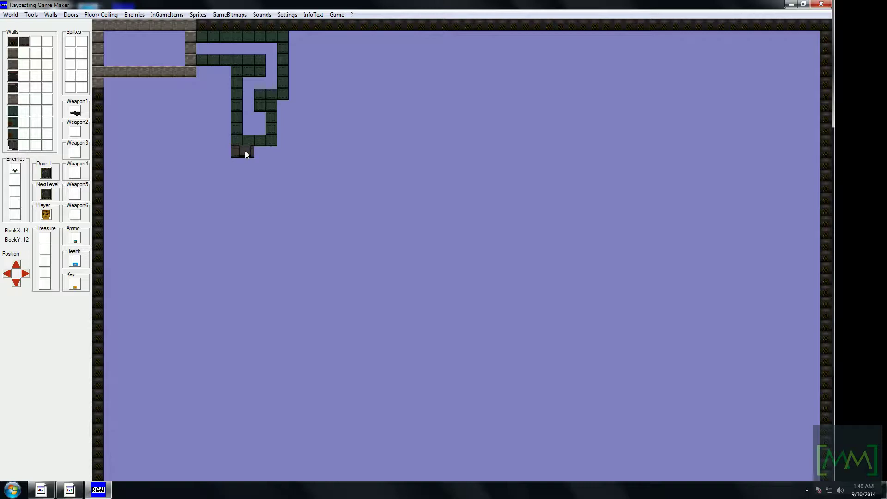
left_click(248, 152)
mouse_move(218, 161)
left_mouse_down()
mouse_move(216, 215)
mouse_move(285, 213)
left_mouse_up()
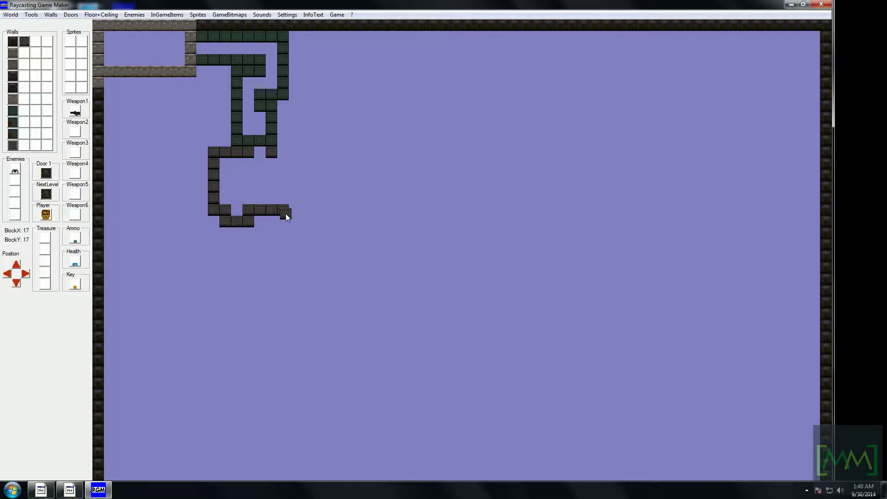
mouse_move(287, 159)
left_mouse_down()
mouse_move(284, 151)
mouse_move(292, 153)
left_mouse_up()
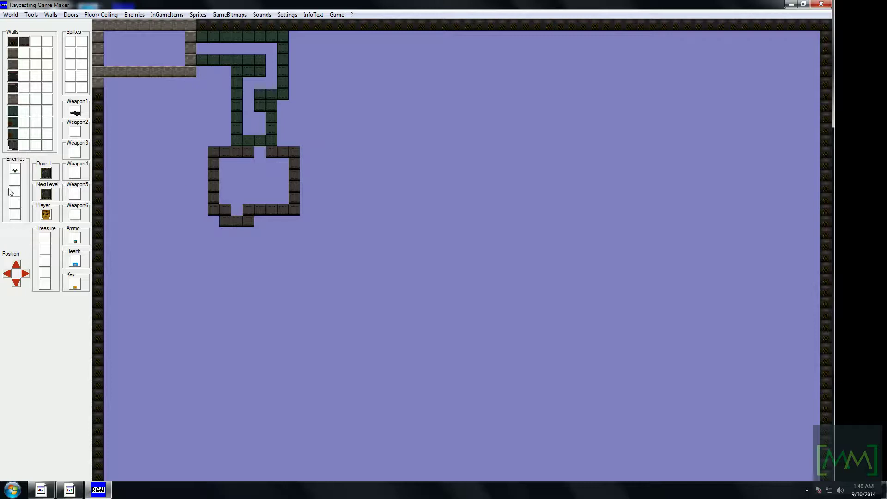
- Place doors in the starting room's east wall and the corridor's south end, and put the next-level exit in the second room's alcove
left_click(46, 173)
left_click(138, 104)
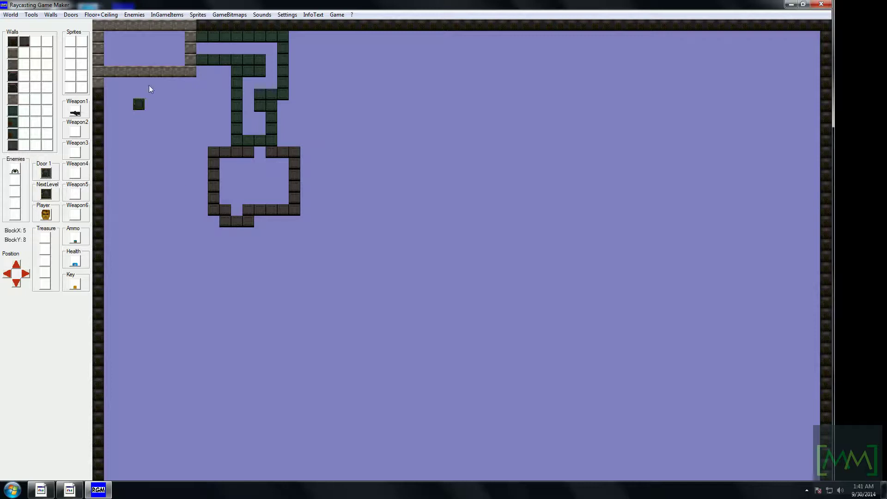
left_click(189, 49)
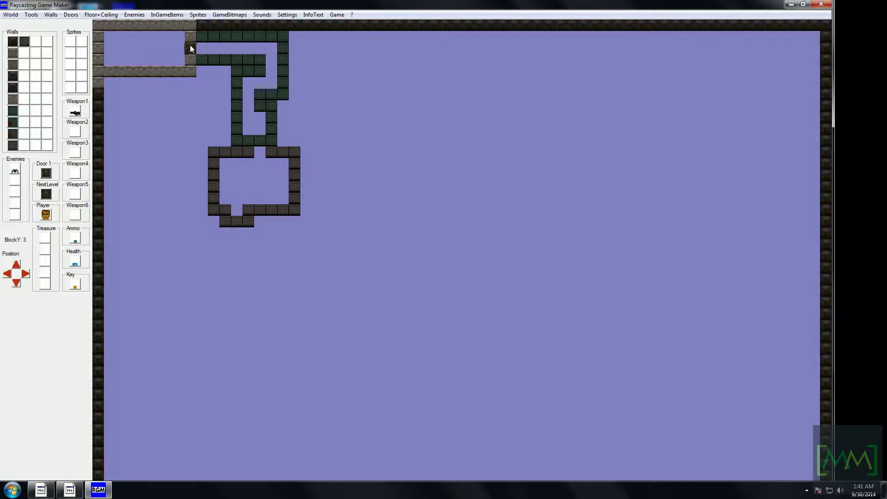
left_click(259, 142)
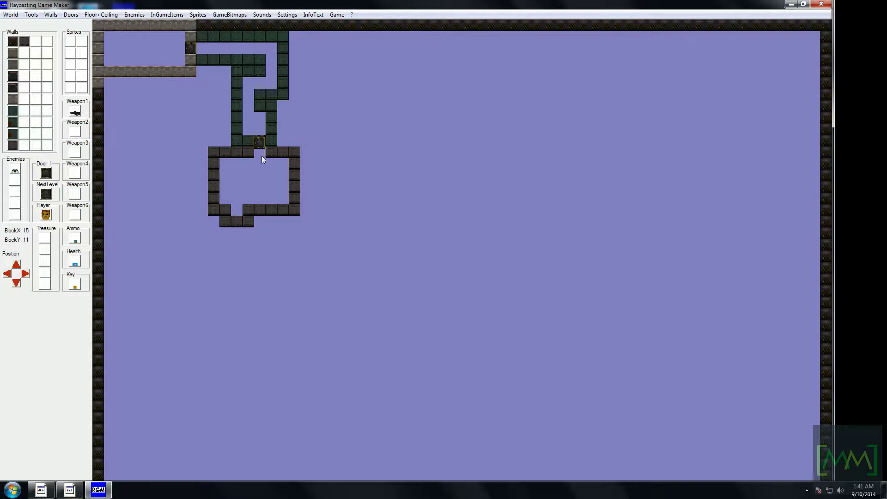
left_click(53, 196)
left_click(234, 221)
- Place the player near the west side of the starting room and Weapon1 in its northeast area
left_click(45, 215)
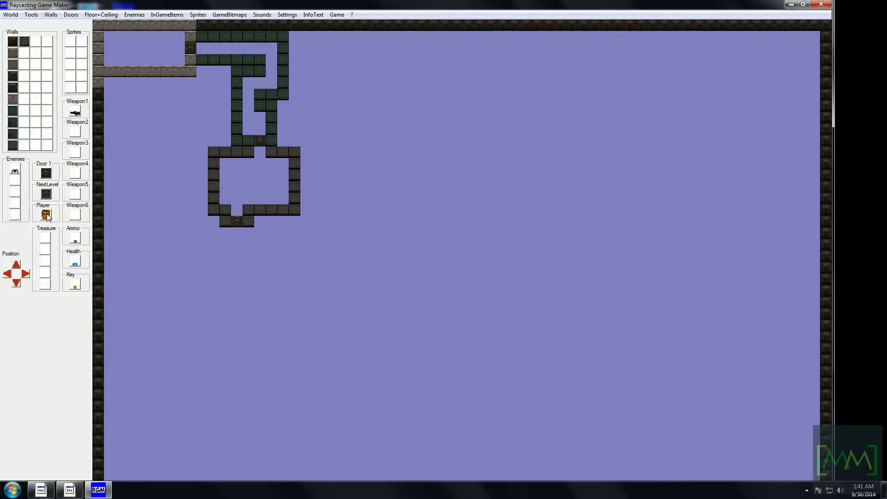
left_click(119, 48)
left_click(75, 111)
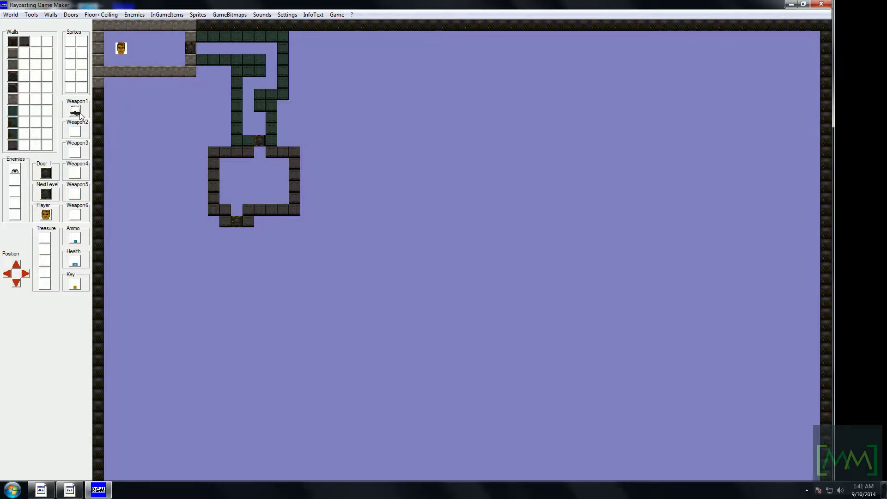
left_click(168, 39)
- Place pickups: a key in the second room, plus one health pack and one ammo item each in the corridor and the second room
left_click(75, 283)
left_click(75, 261)
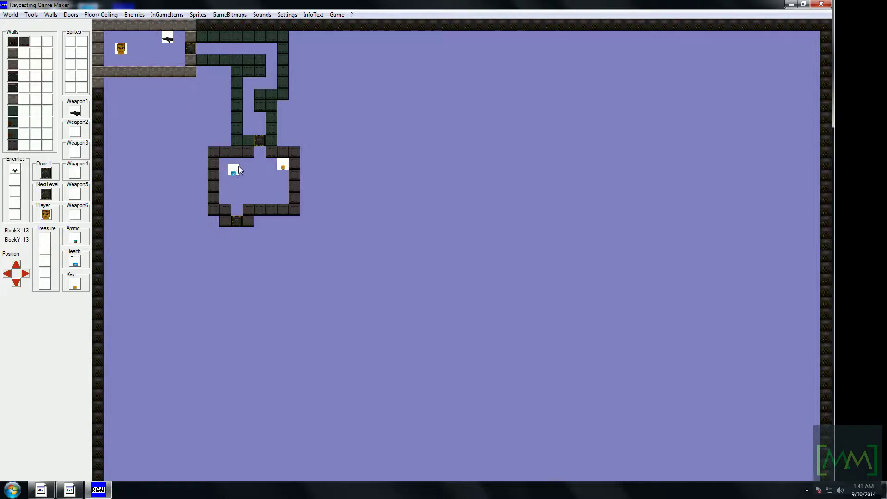
left_click(238, 168)
left_click(260, 120)
left_click(77, 241)
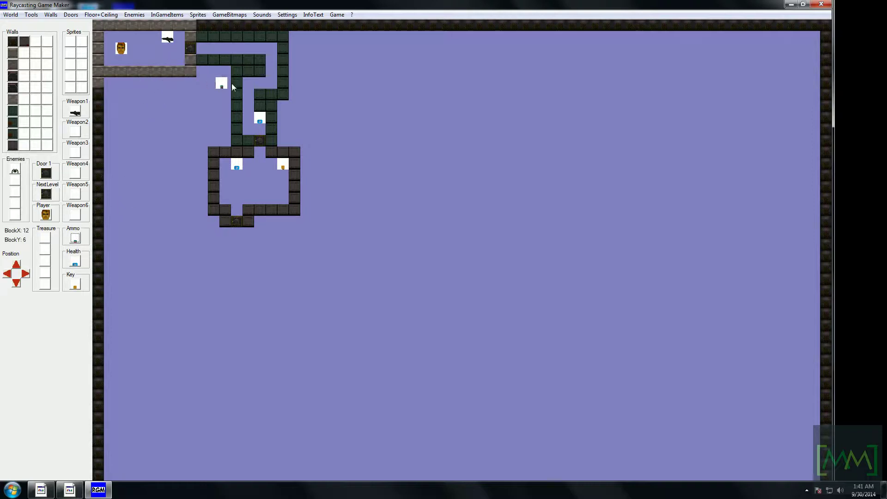
left_click(250, 84)
- Place four spider enemies along the corridor and two in the second room
left_click(14, 171)
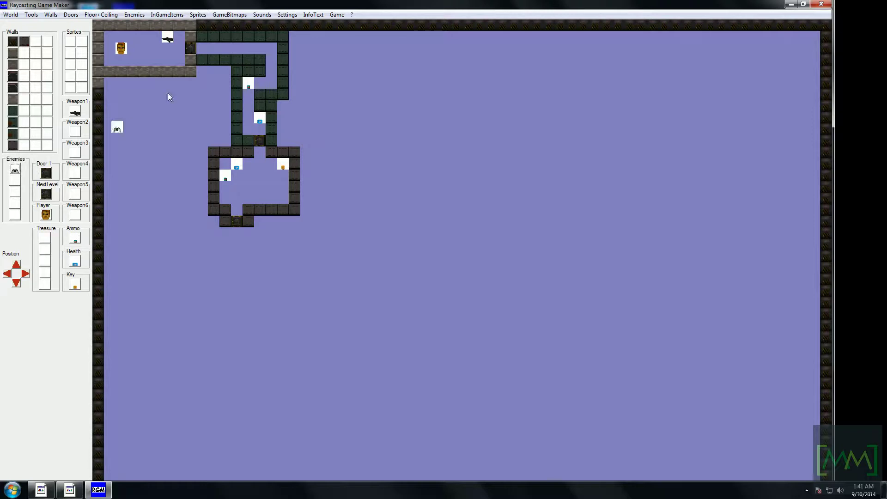
left_click(237, 50)
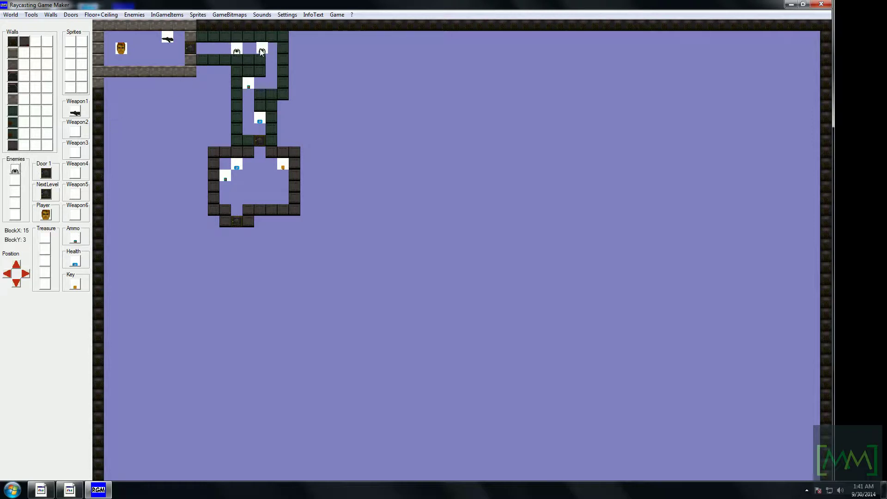
left_click(270, 81)
left_click(249, 109)
left_click(267, 187)
left_click(236, 188)
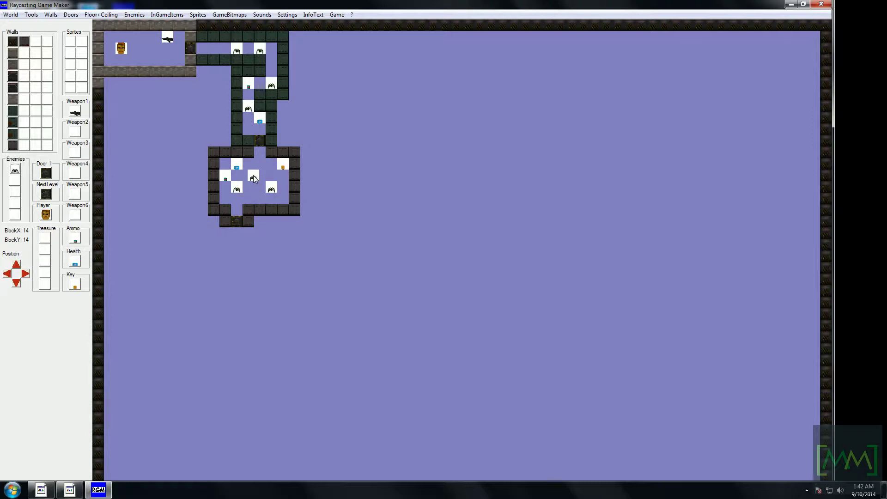
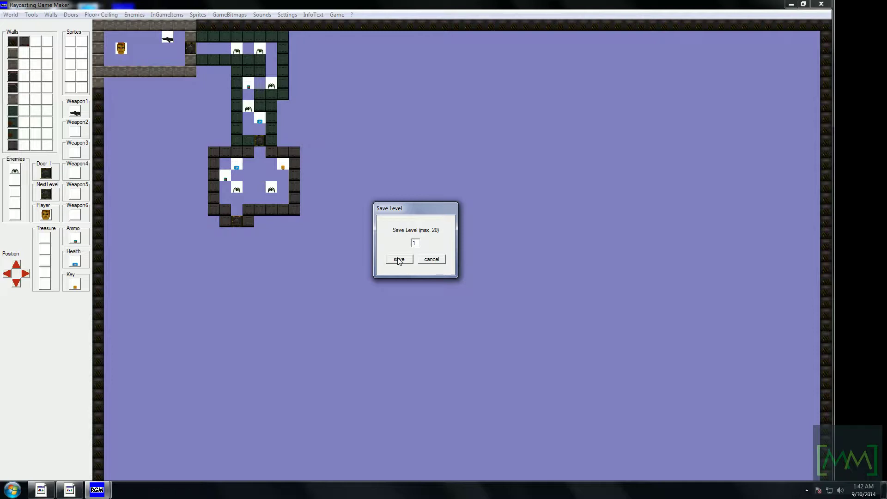
- Save the map as level 1, overwriting any existing level
left_click(399, 259)
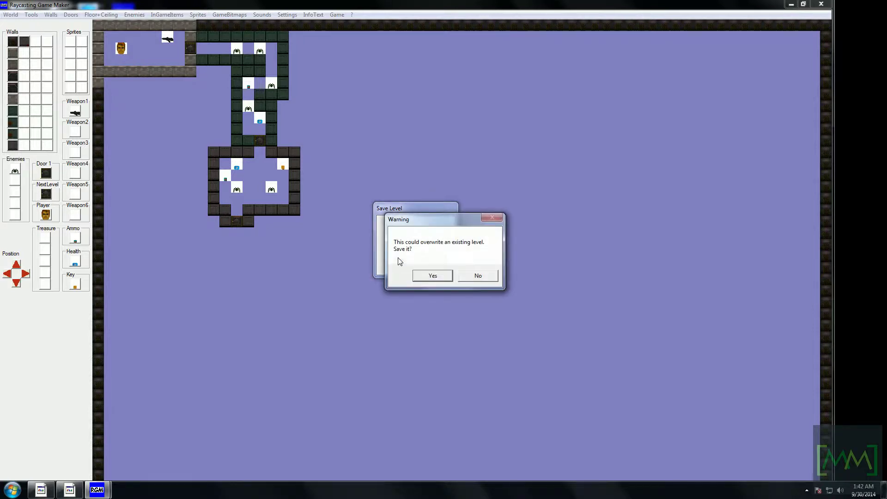
left_click(433, 275)
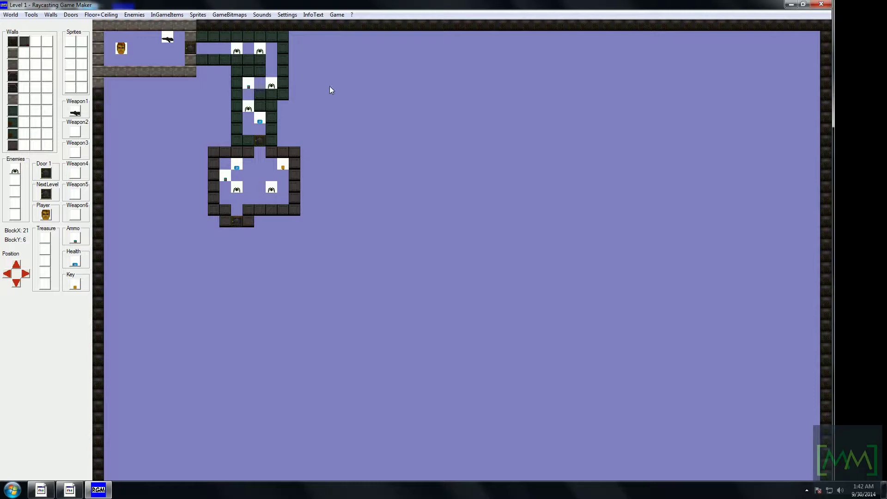
- Go through the Fullwindow option and the maximum number of levels in the game settings and apply them
left_click(286, 15)
left_click(292, 34)
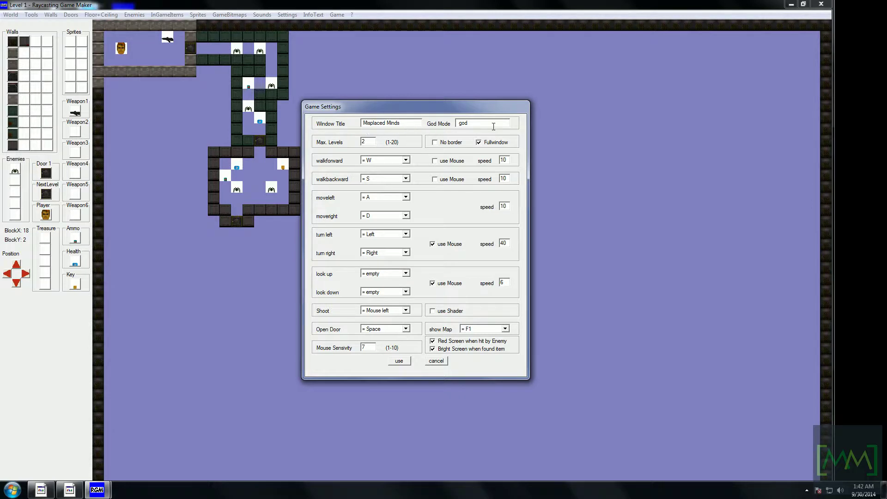
left_click(492, 146)
left_click(398, 361)
left_click(364, 141)
left_click(399, 361)
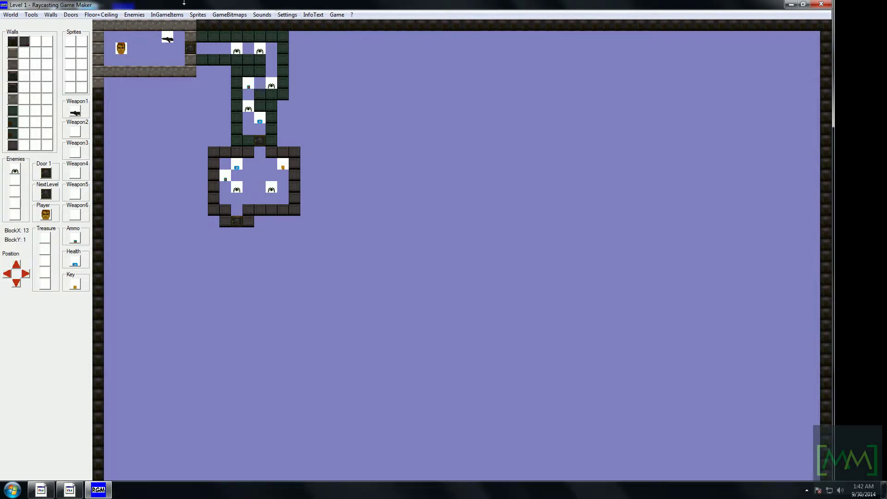
- Set Enemy 1's endurance to 5 in the enemy setup and apply it
left_click(134, 15)
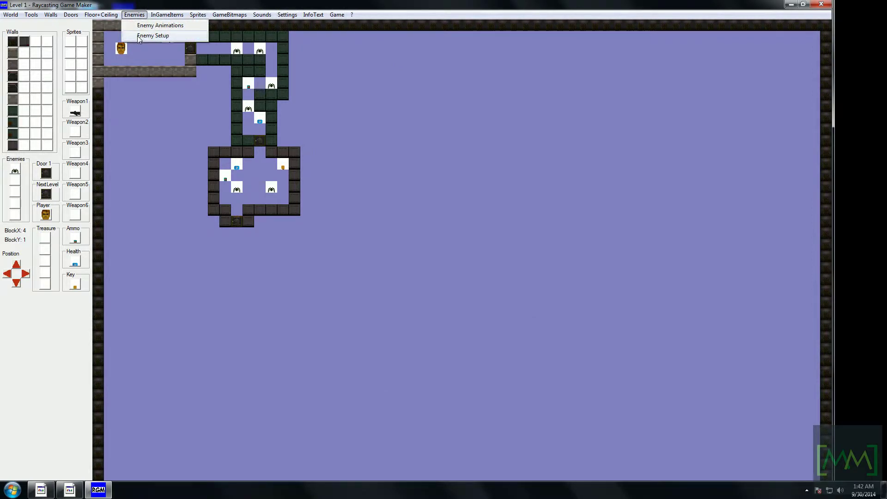
left_click(138, 37)
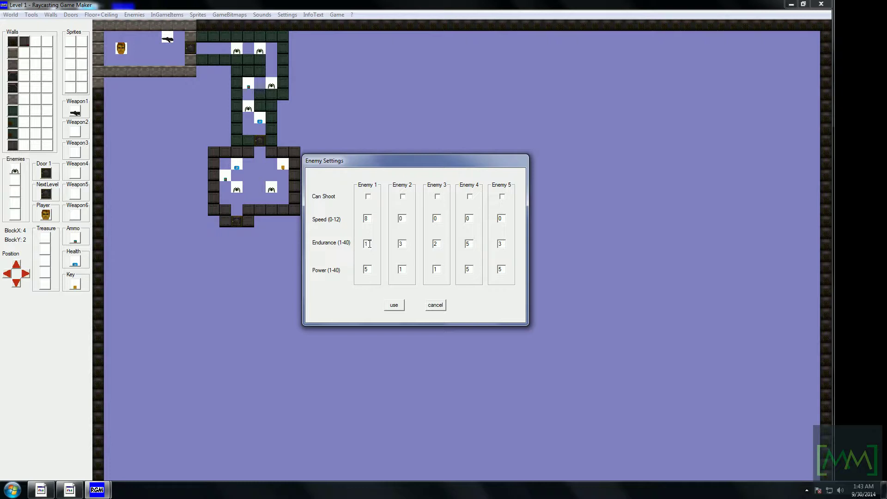
left_click_drag(369, 244, 358, 245)
type("5")
left_click(395, 305)
- Set Weapon1's start ammo to 15 in the weapon import settings
left_click(177, 16)
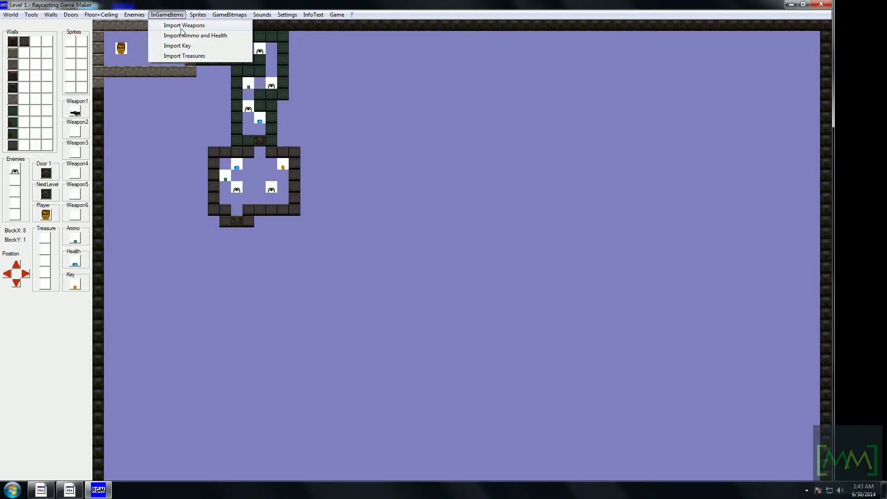
left_click(181, 26)
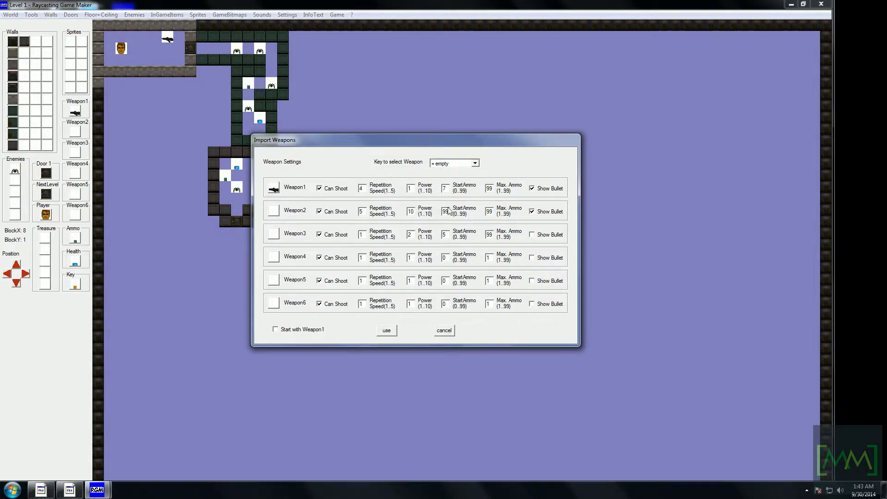
double_click(444, 189)
type("15")
- Assign A as the key to select weapons and apply the weapon settings
left_click(475, 163)
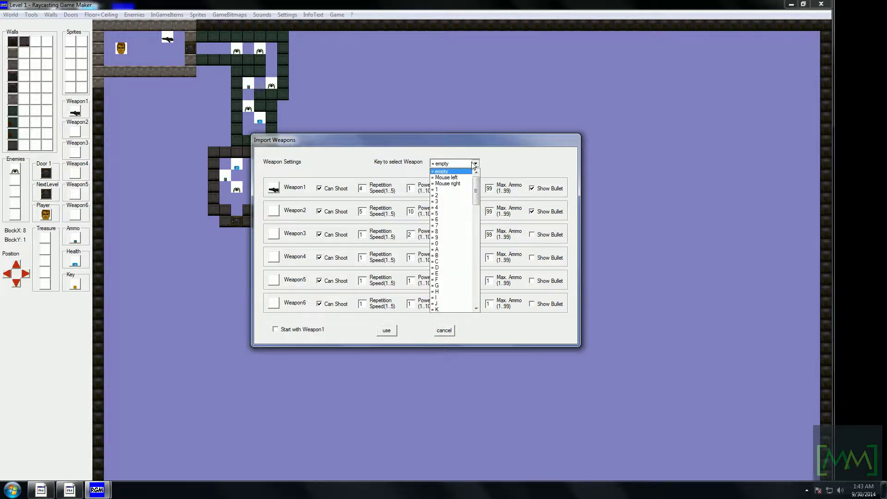
left_click(509, 171)
left_click(474, 164)
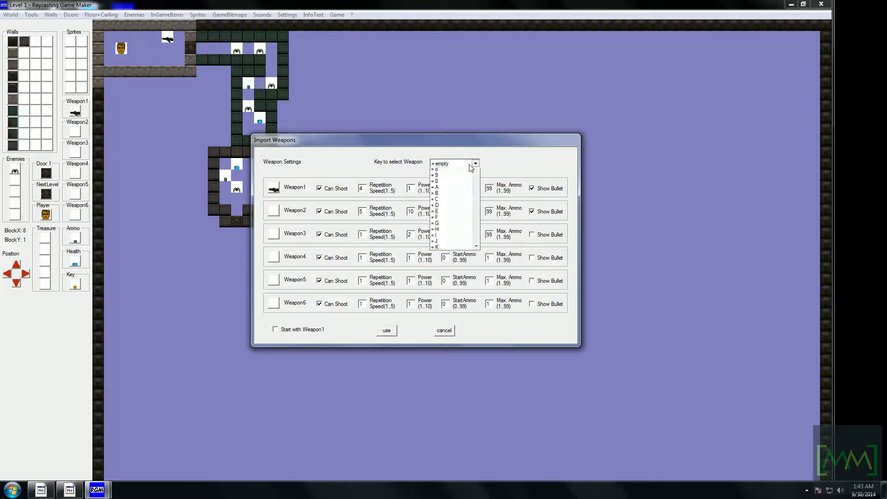
left_click_drag(478, 210, 478, 188)
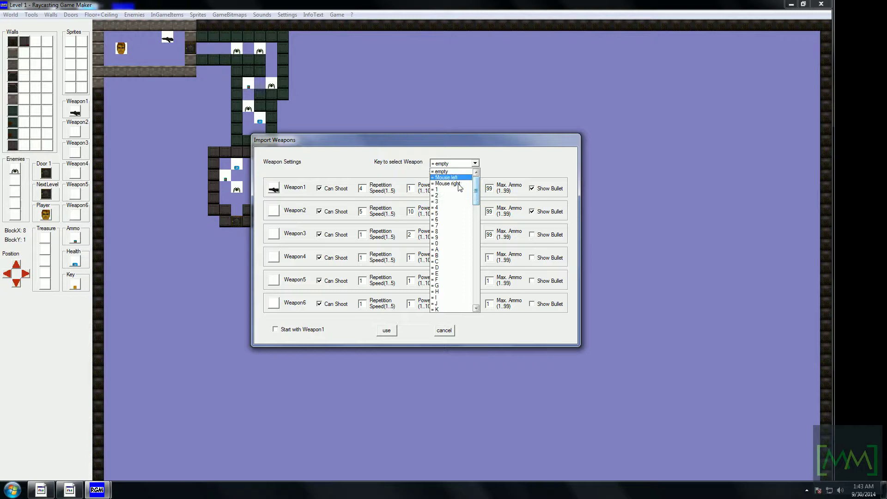
left_click(457, 250)
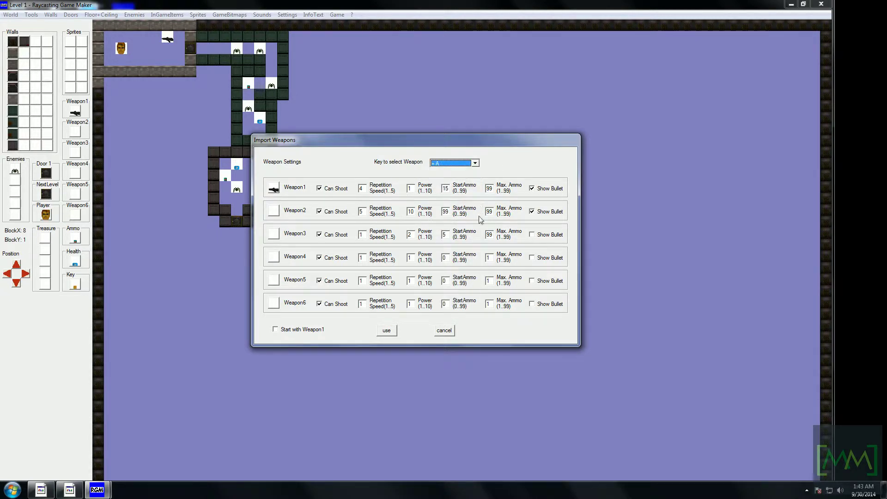
left_click(545, 190)
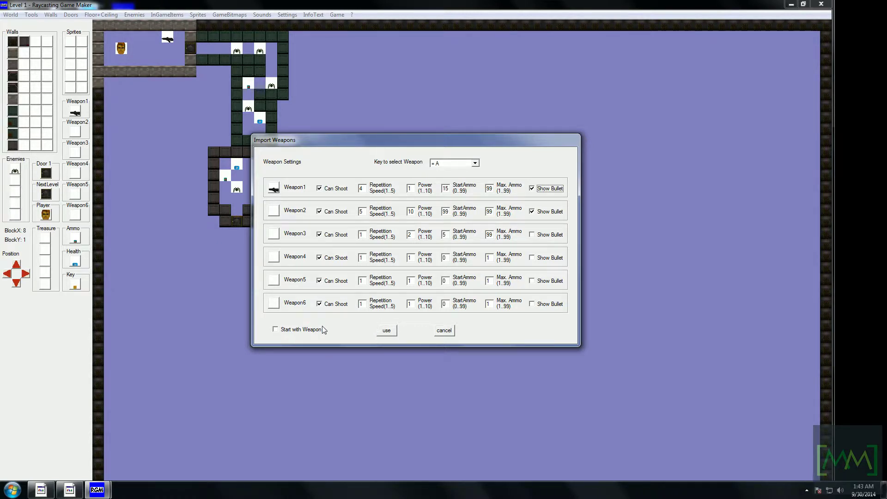
left_click(386, 330)
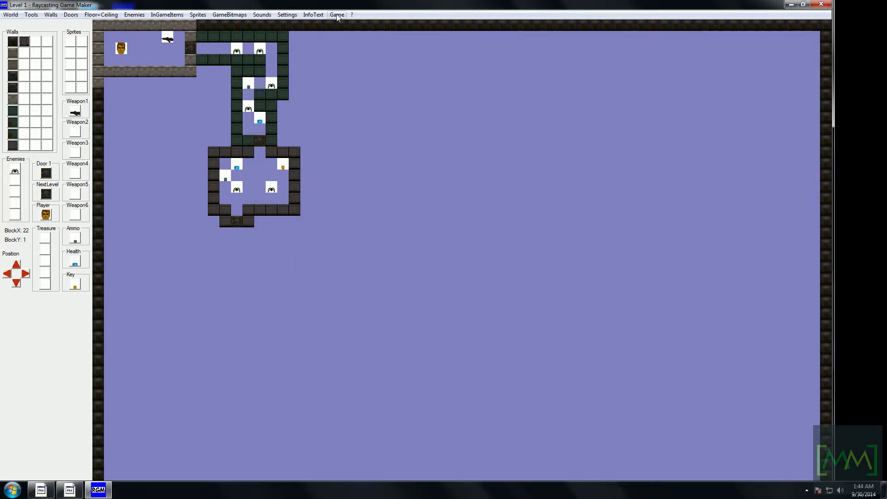
- Replace the game's info text with "This Game was developed BY" followed by the developer's name, and confirm it
left_click(335, 14)
mouse_move(313, 15)
left_click(342, 25)
double_click(350, 203)
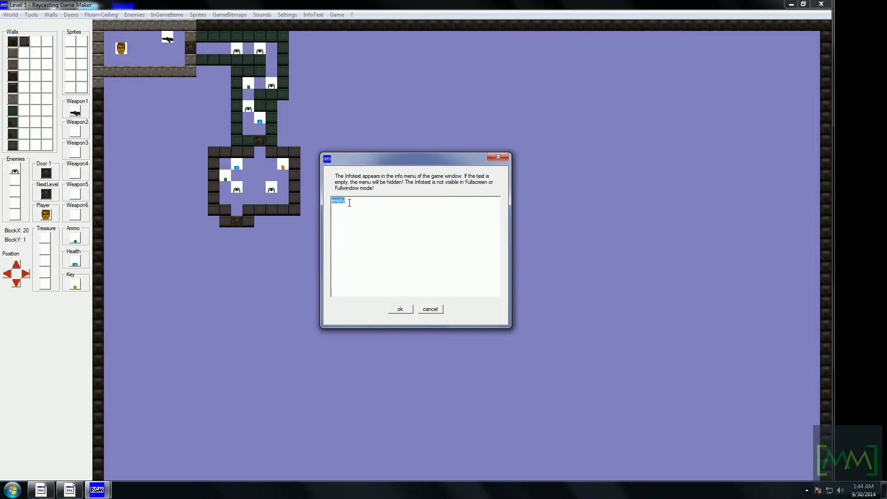
type("This Game was developed bY")
key("BackSpace")
key("BackSpace")
type("BY cHAN")
key("BackSpace")
key("BackSpace")
key("BackSpace")
key("BackSpace")
type("Chan")
left_click(401, 309)
- Create the game executable and save it under the file name "emo" in the RGM1 folder
left_click(337, 15)
left_click(347, 36)
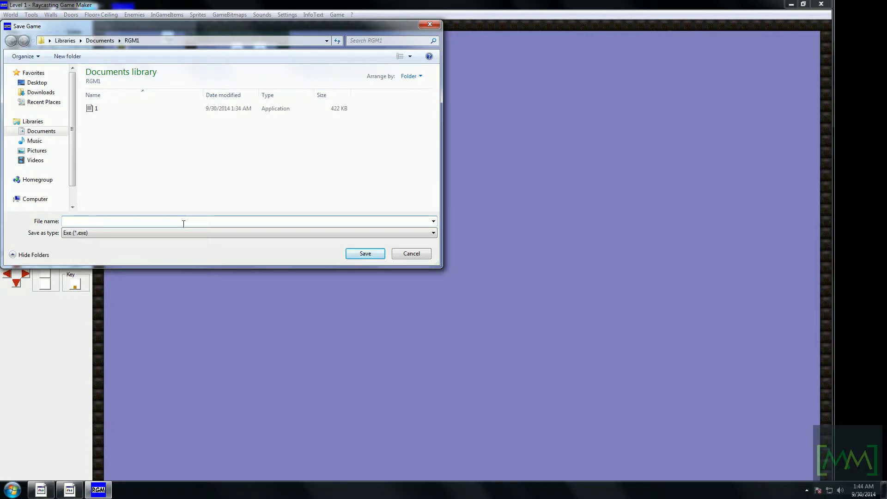
type("emo")
key("Return")
- Run the game and continue past its title screen to the main menu
left_click(337, 15)
left_click(348, 44)
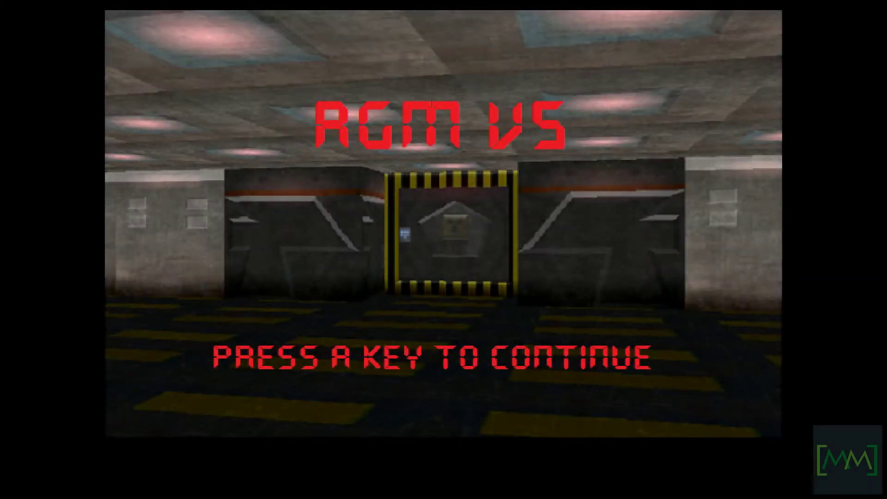
key("Return")
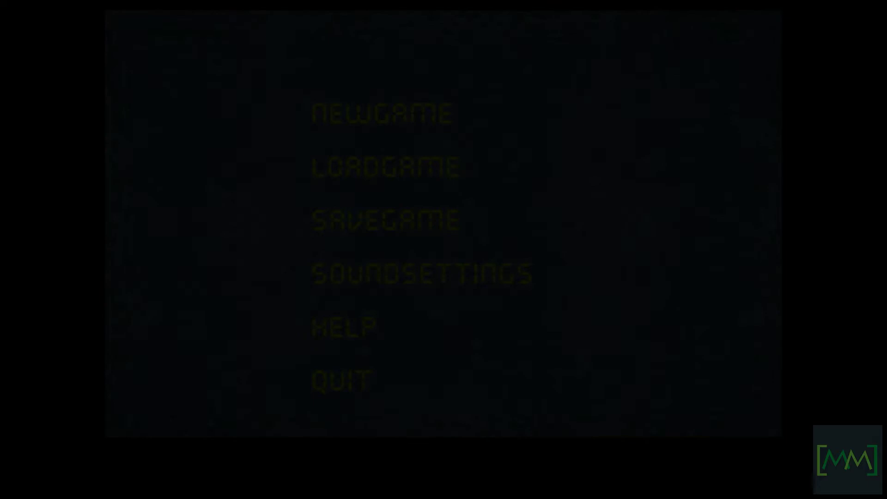
- View the game's sound settings, save them as they are and return to the main menu
key("Up")
key("Up")
key("Up")
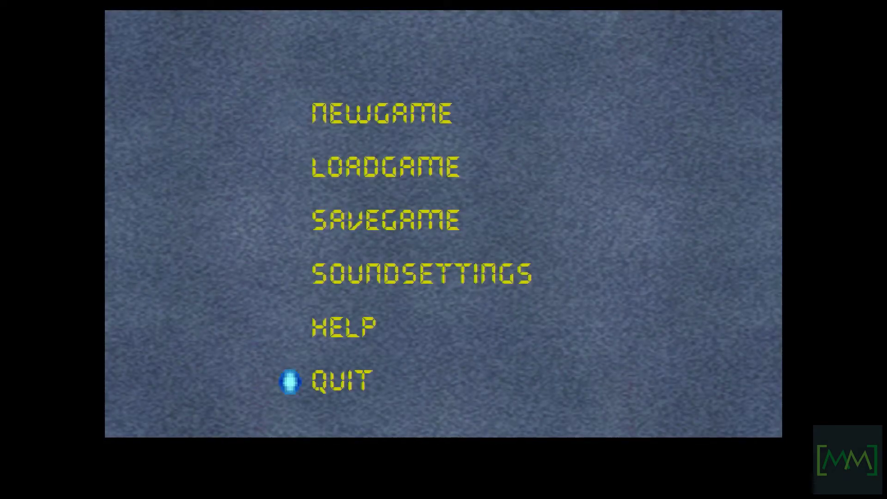
key("Return")
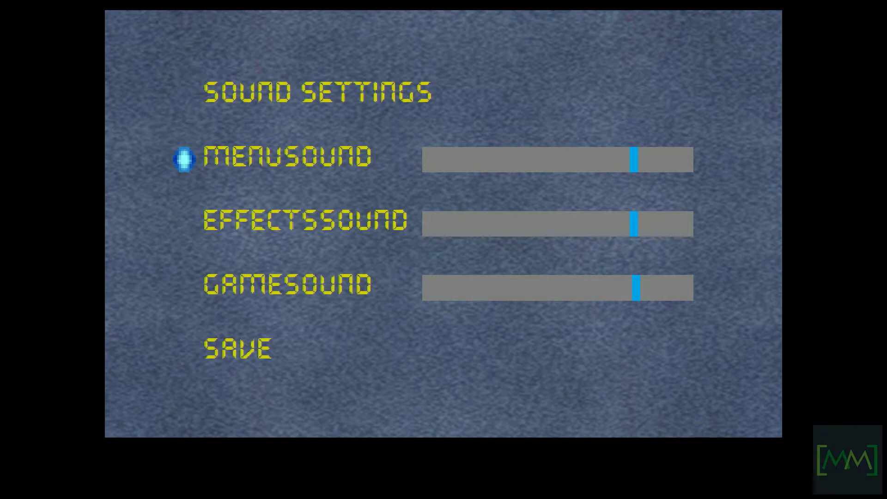
key("Up")
key("Return")
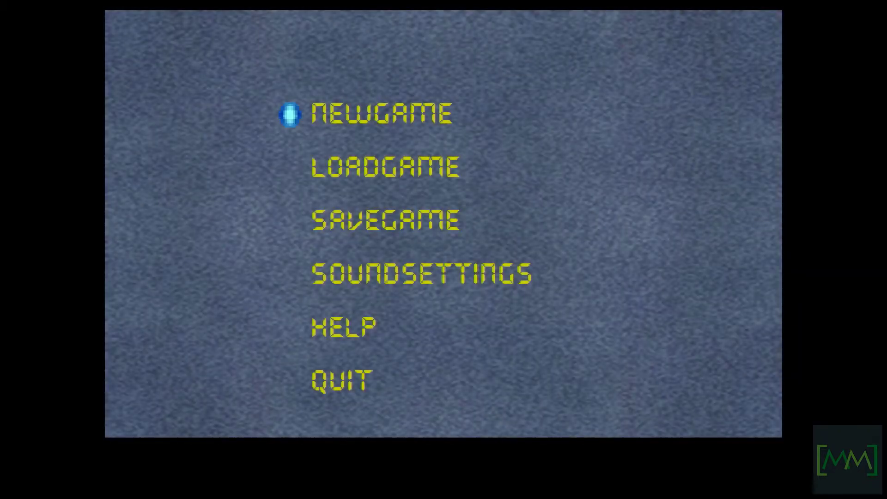
- Start a new game and look around the first room of level 1
key("Return")
key("Right")
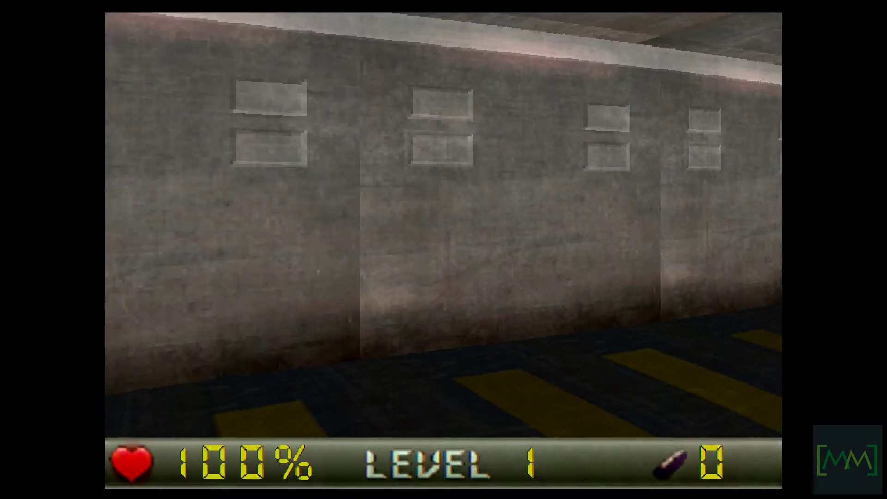
key("Left")
key("Right")
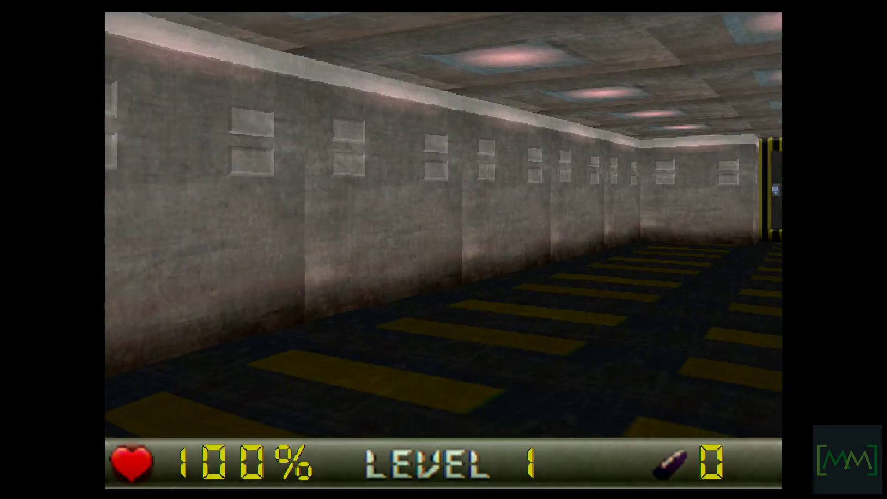
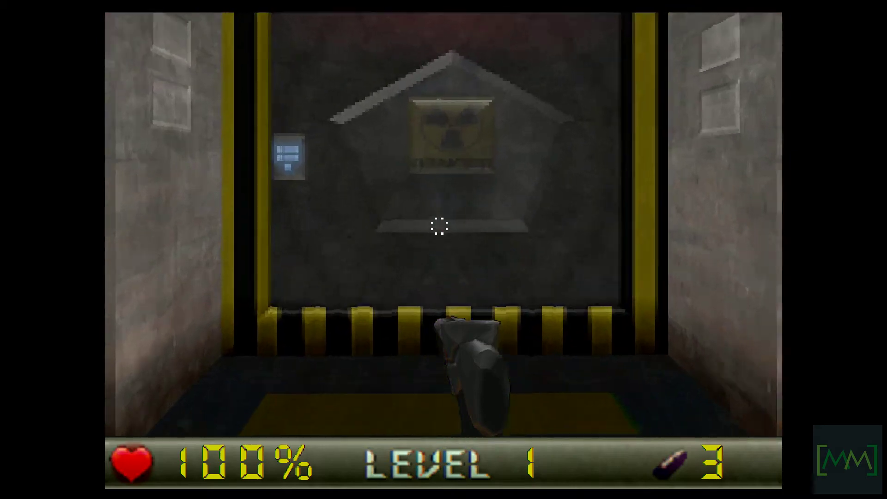
- Test the level by going through the door, following the green corridor and firing at the spider enemy
key("Left")
key("Up")
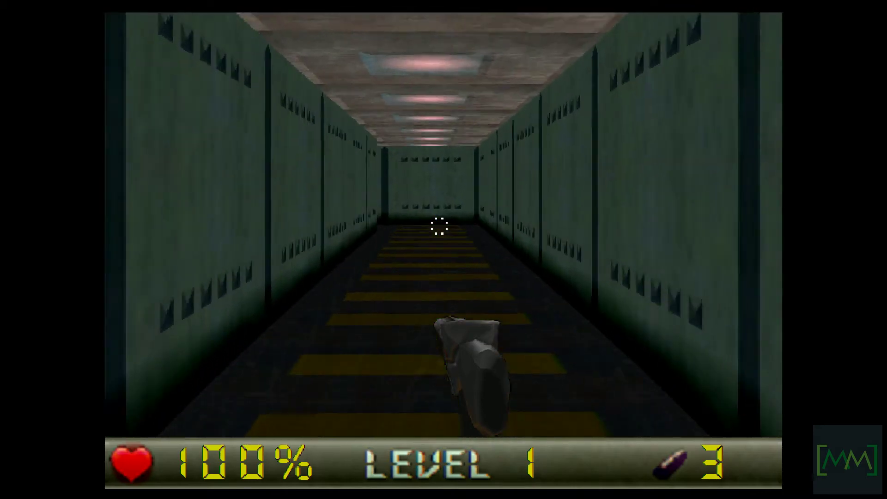
key("Up")
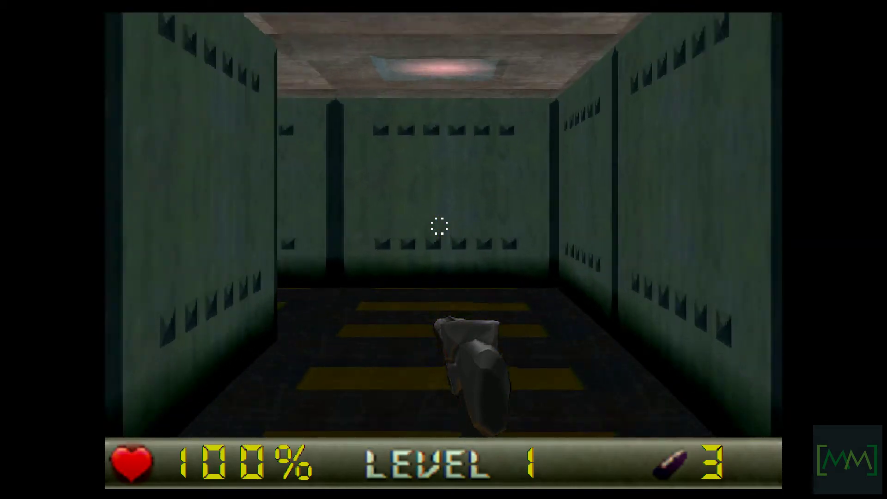
key("Left")
key("Left")
key("ctrl")
key("ctrl")
key("ctrl")
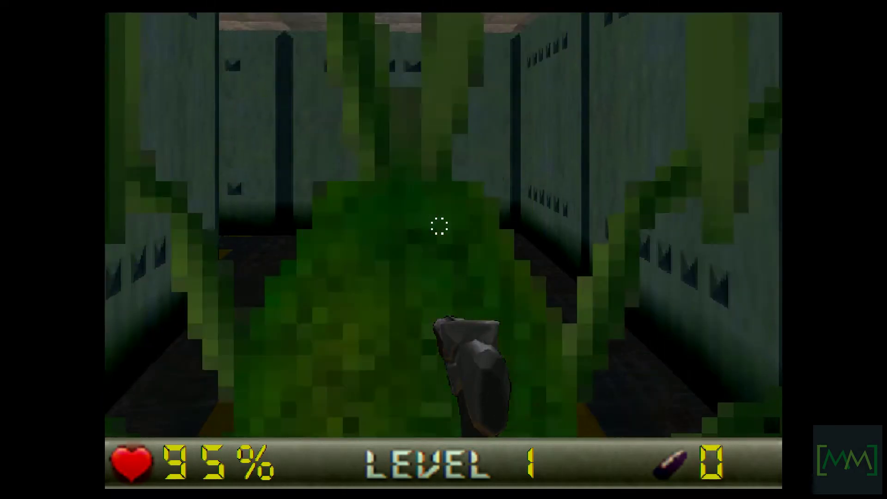
- Turn around in the corridor with the spider, and quit the test game to return to the editor
key("Left")
key("Right")
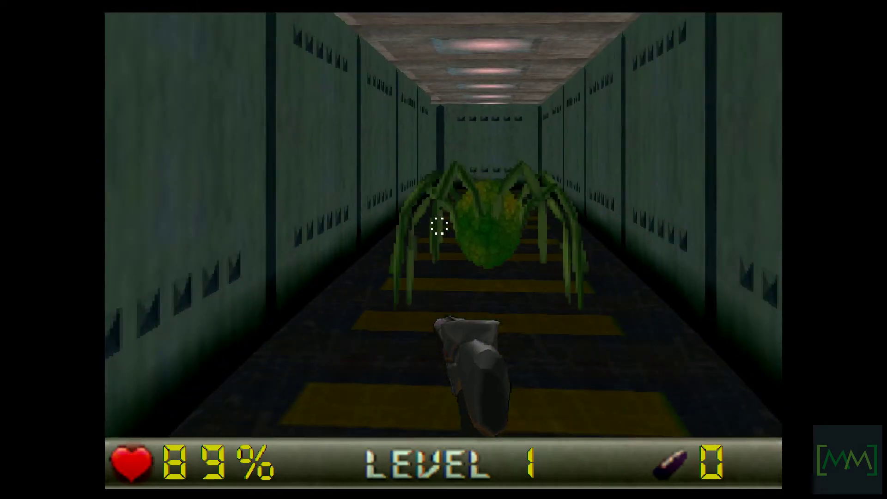
key("Escape")
key("Up")
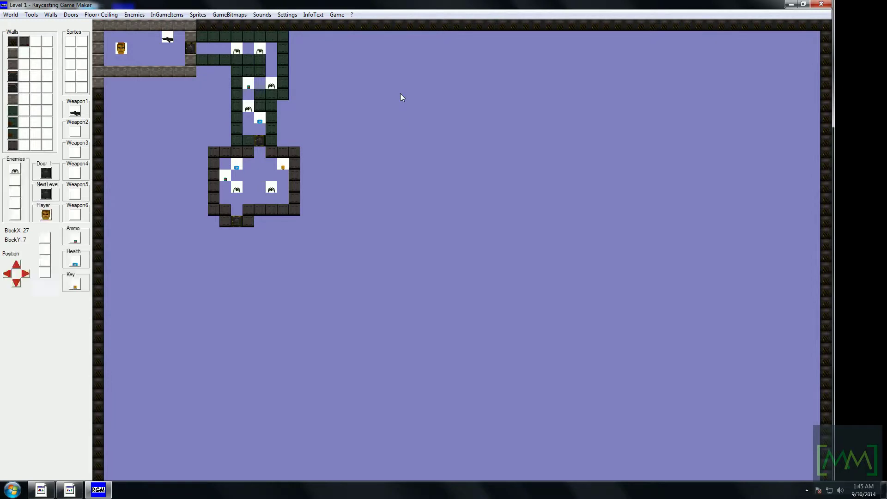
- Start a new world and build a small walled room in the map's upper-left corner with wall sections extending below it
left_click(10, 14)
left_click(22, 26)
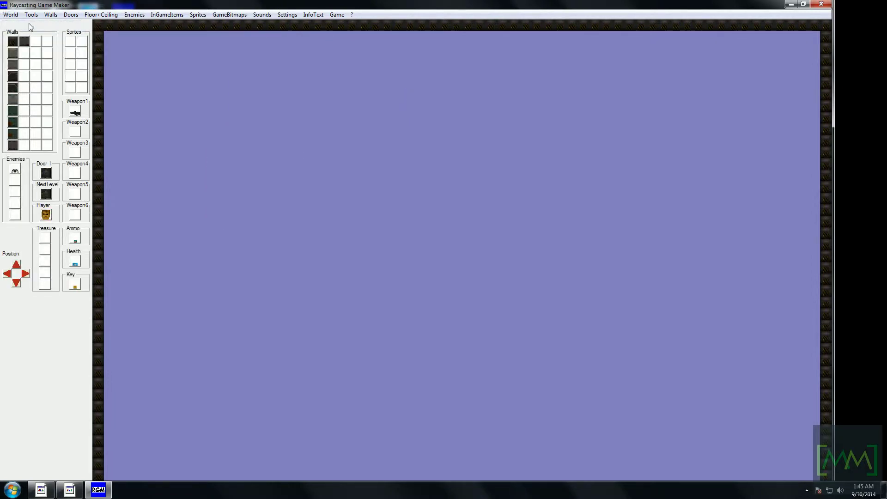
left_click(13, 64)
left_click(156, 60)
left_click(98, 71)
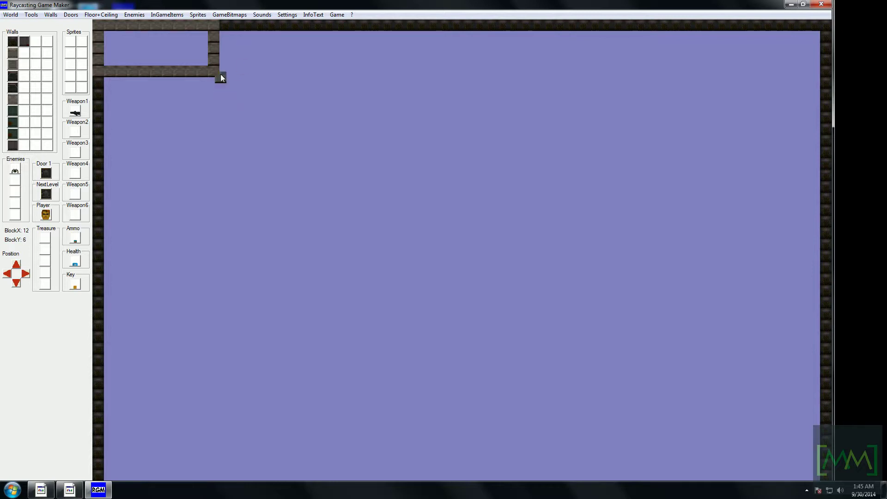
left_click_drag(251, 77, 252, 127)
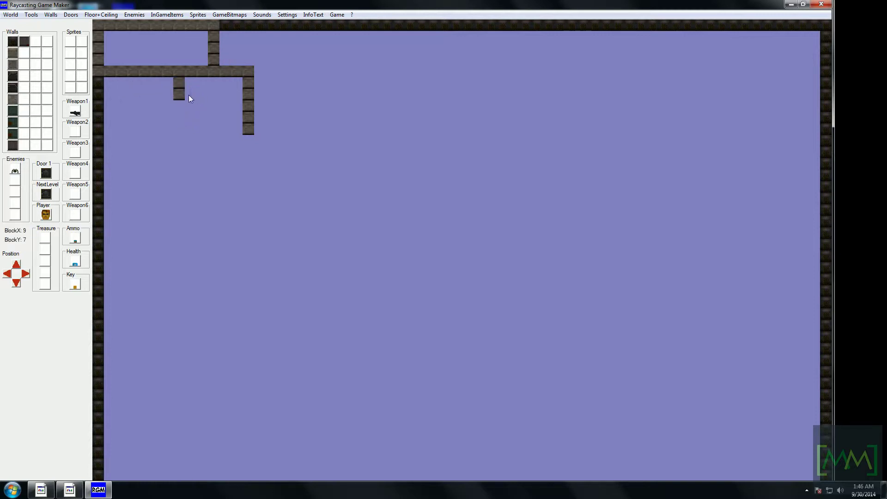
- Enclose a second room below the first with darker wall blocks, leaving a one-block gap in its right wall
scroll(102, 149, "down", 3)
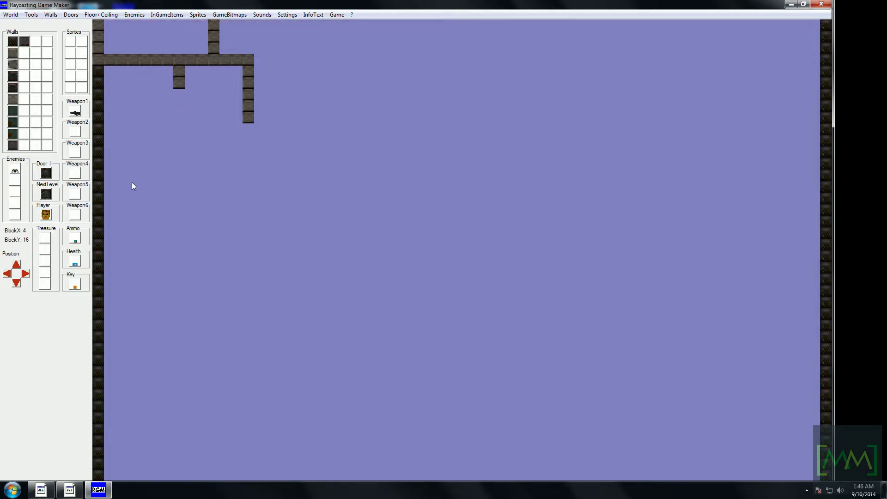
scroll(100, 227, "down", 7)
scroll(95, 138, "down", 10)
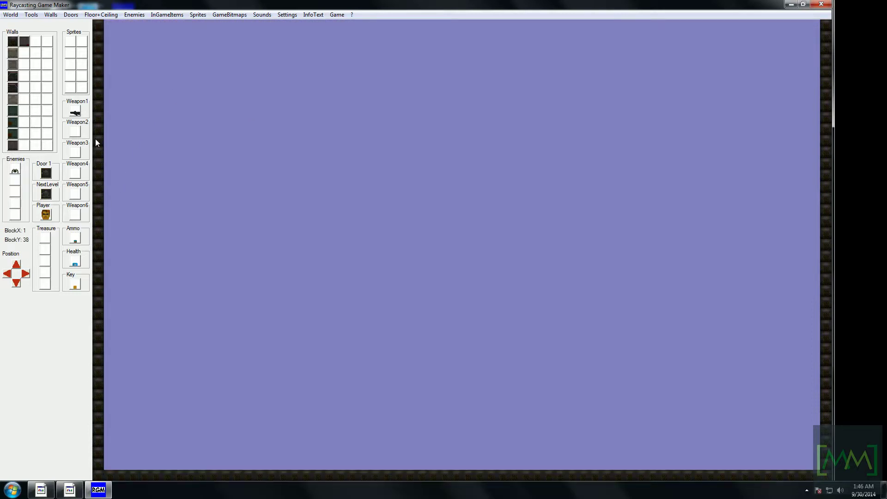
scroll(94, 85, "up", 12)
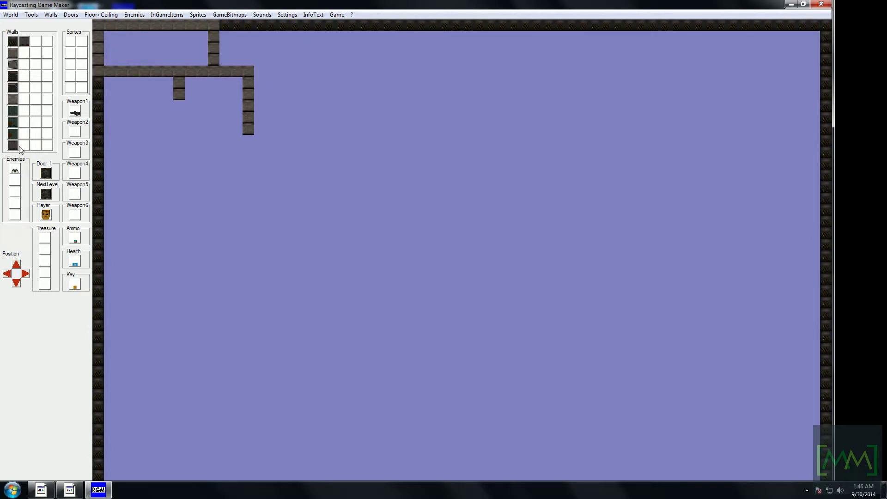
left_click(13, 87)
left_click(148, 113)
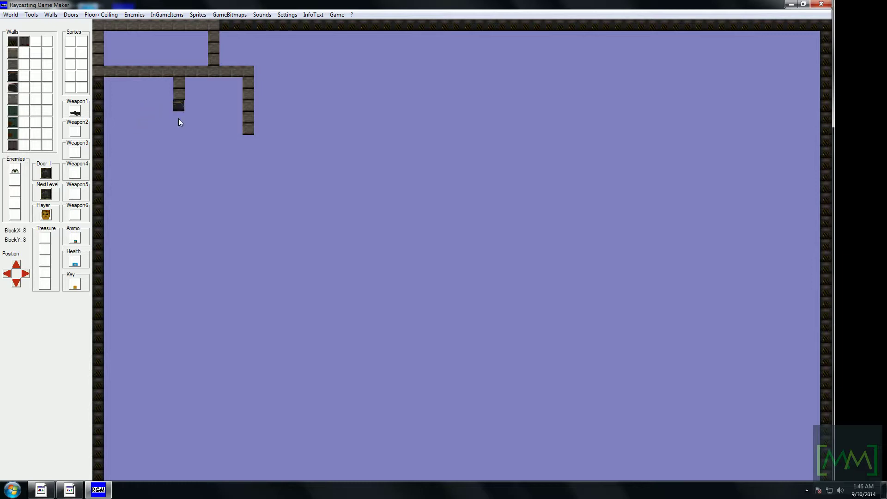
mouse_move(179, 121)
left_mouse_down()
mouse_move(182, 176)
mouse_move(256, 171)
left_mouse_up()
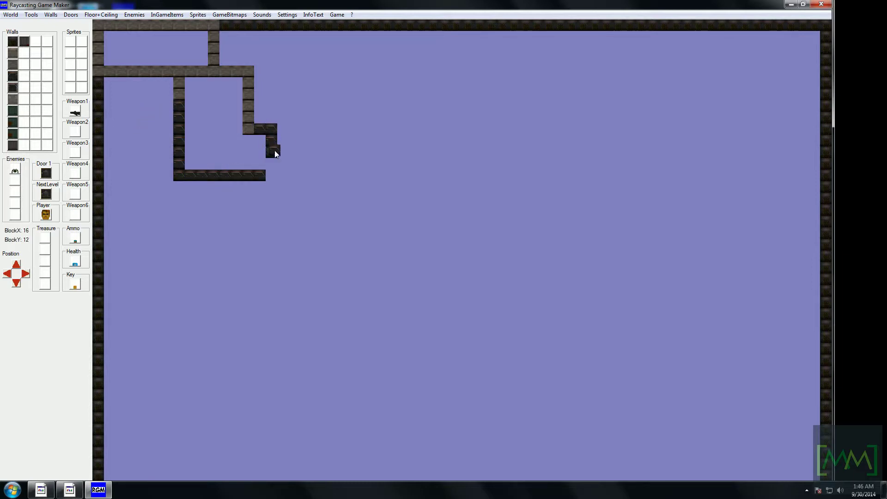
left_click(271, 176)
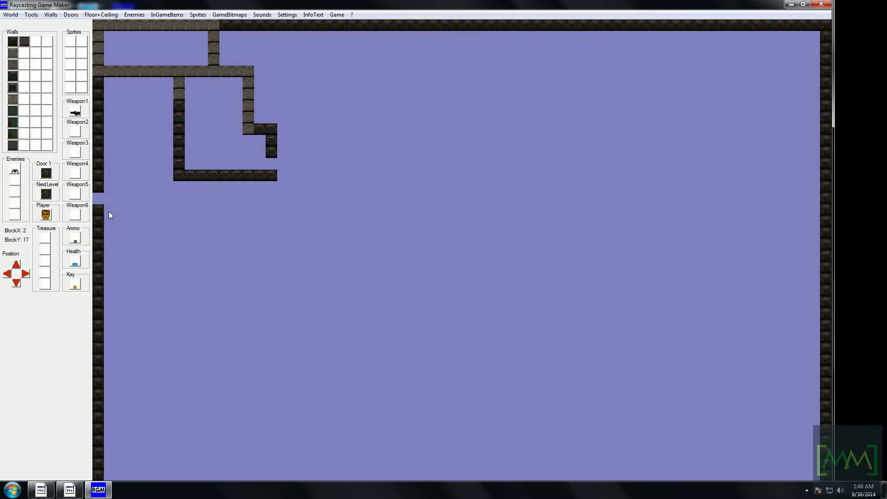
- Save the new world as level 2
left_click(11, 16)
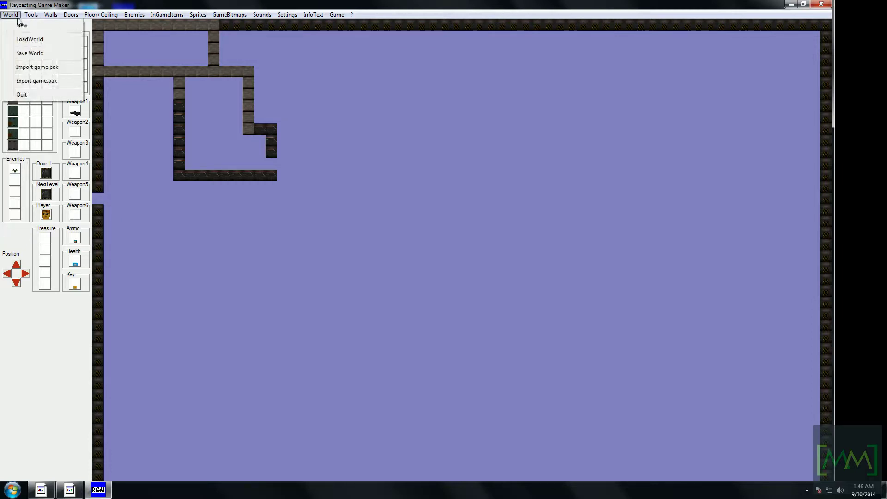
left_click(30, 53)
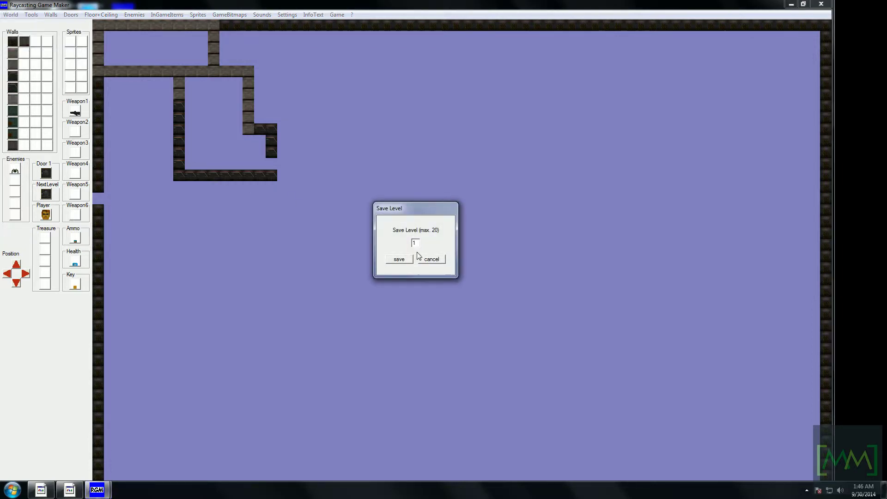
type("2")
left_click(398, 260)
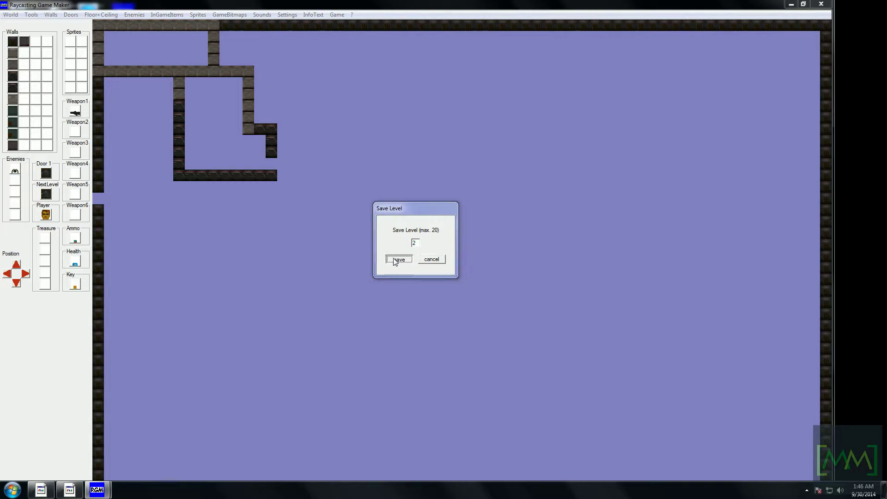
left_click(432, 275)
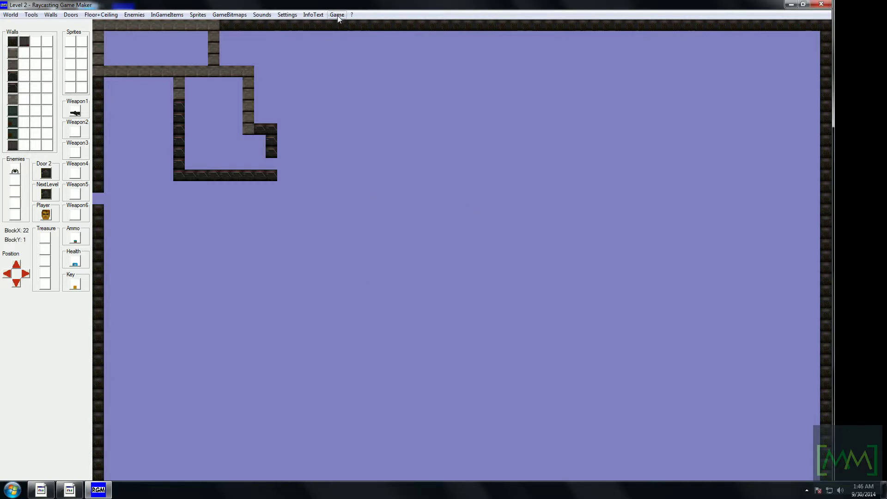
- Place the player in the upper room and the NextLevel door in the gap in the lower room's right wall
left_click_drag(41, 219, 133, 50)
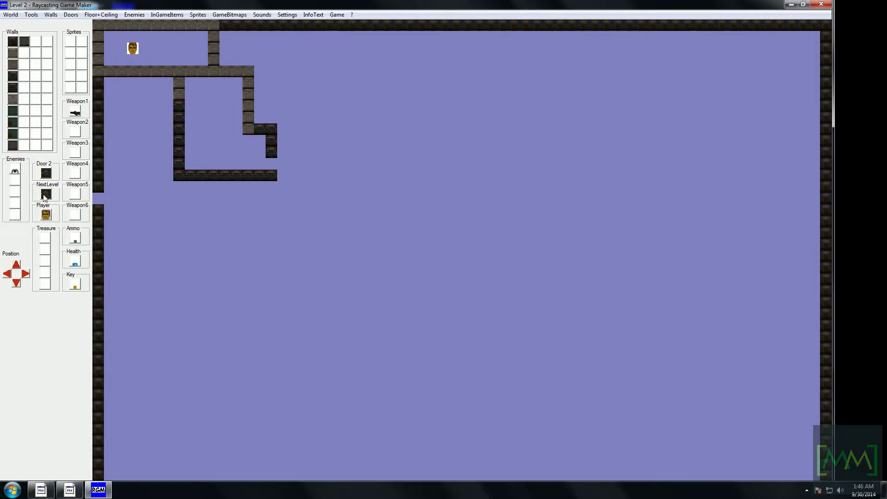
left_click_drag(46, 195, 291, 123)
mouse_move(297, 41)
left_mouse_down()
mouse_move(289, 162)
mouse_move(271, 164)
left_mouse_up()
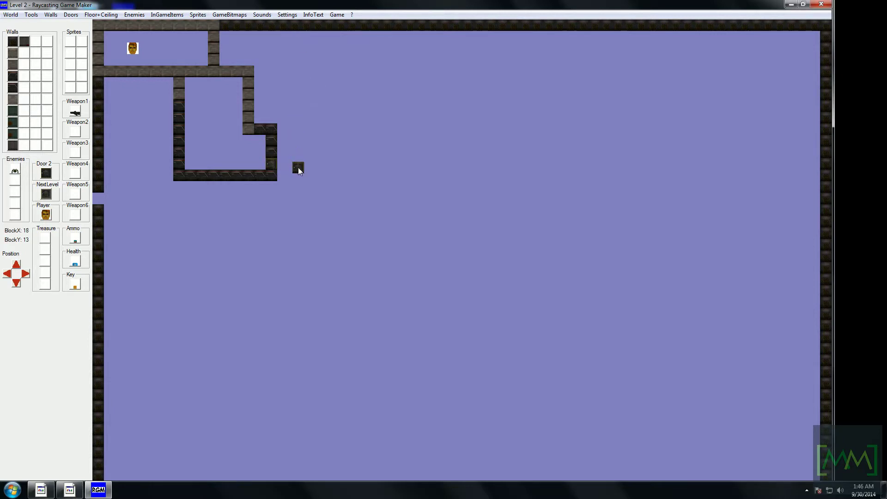
- Add health, ammo and Weapon1 items to the player's starting room
left_click_drag(85, 258, 166, 47)
left_click_drag(74, 214, 133, 37)
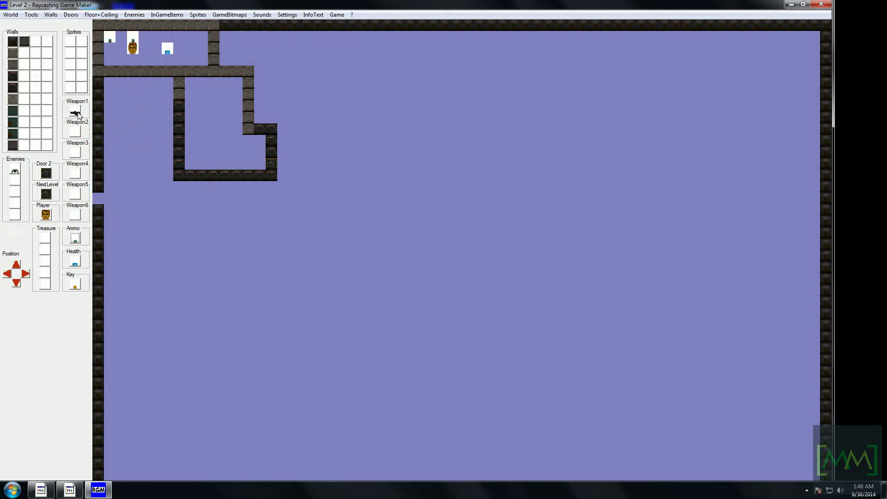
left_click_drag(75, 111, 109, 50)
- Try to create the game, and issue the save command for the edited level
left_click(337, 14)
left_click(348, 36)
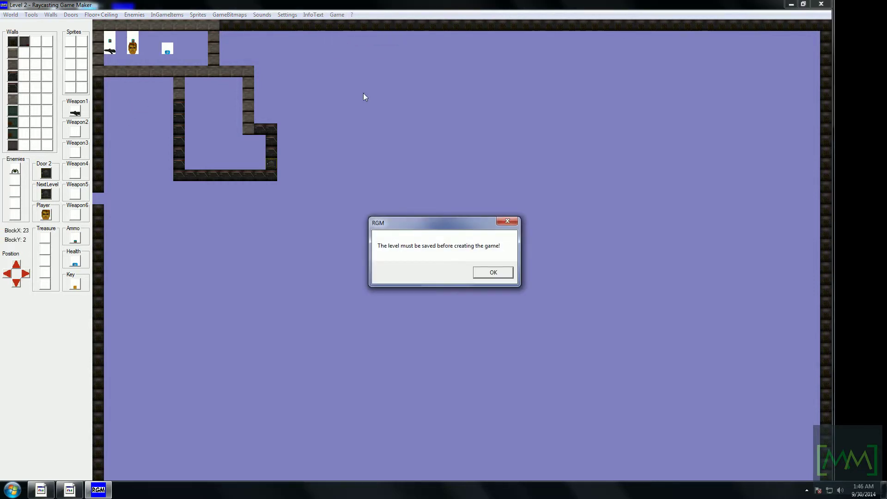
left_click(499, 275)
left_click(10, 15)
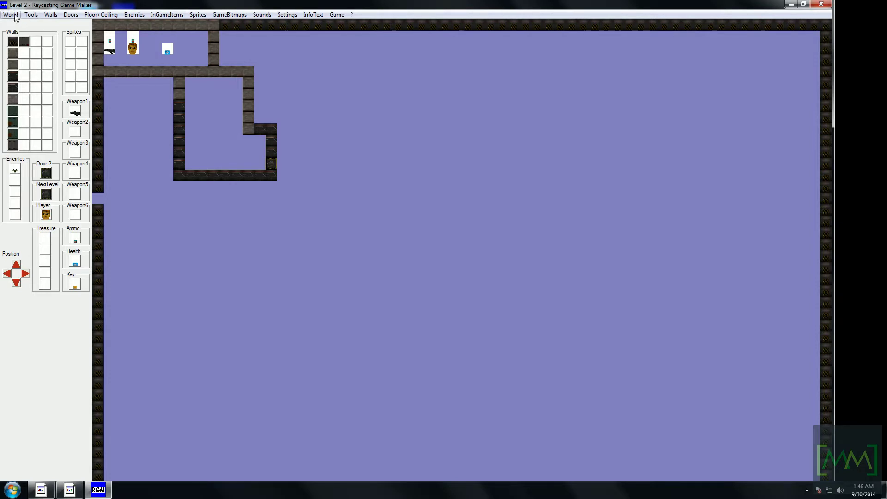
left_click(25, 53)
- Place three spider enemies in the lower room and release the enemy brush
left_click(15, 170)
left_click(178, 45)
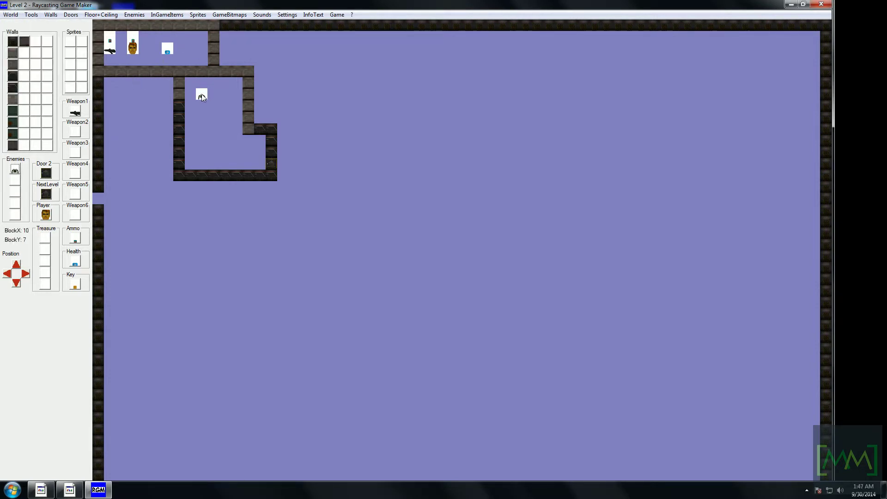
left_click(225, 106)
left_click(240, 152)
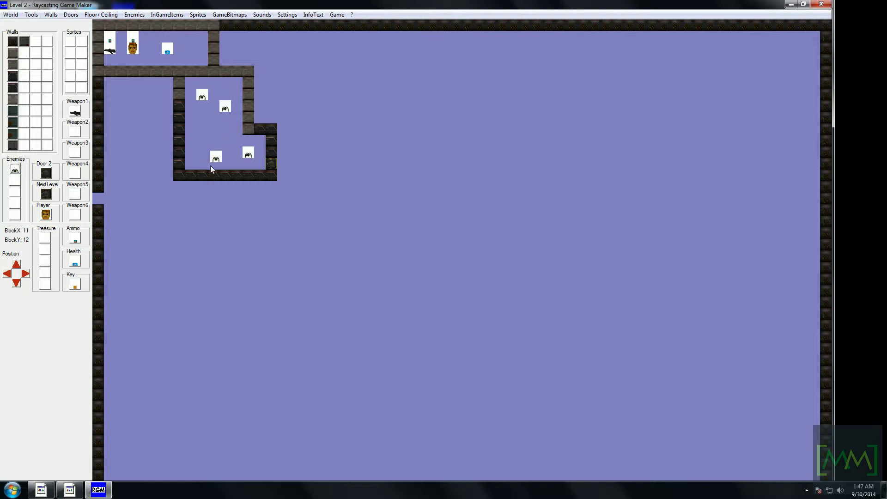
right_click(182, 221)
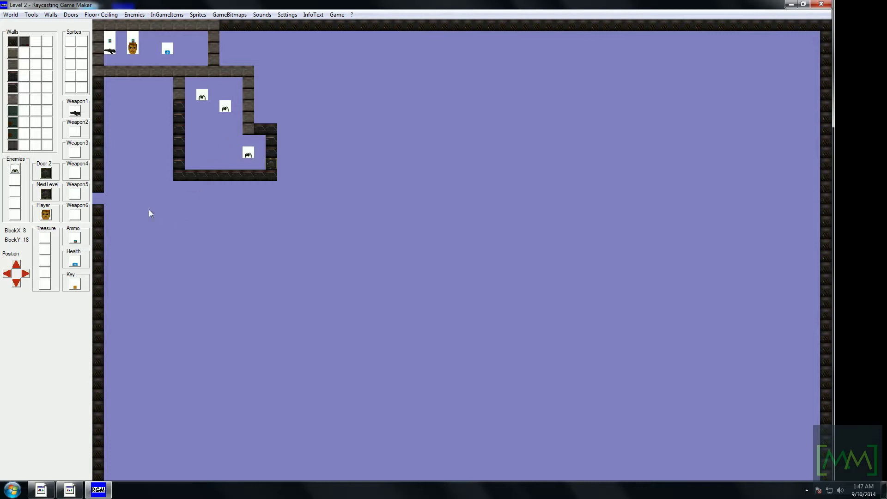
- Place a key and an ammo item in the lower room, and Door 2 in the wall joining it to the starting room
left_click(76, 285)
left_click(237, 83)
left_click(75, 238)
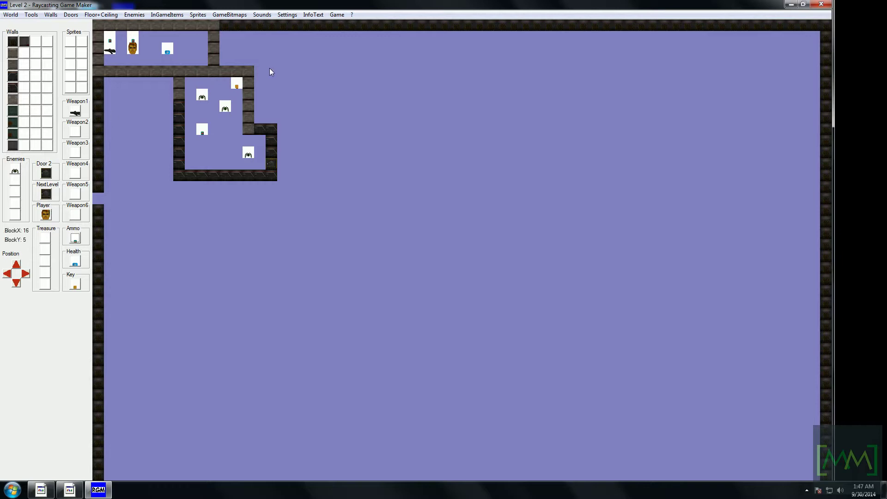
left_click(46, 173)
left_click(191, 72)
- Save the edited map as level 2, overwriting the existing level
left_click(10, 14)
left_click(20, 53)
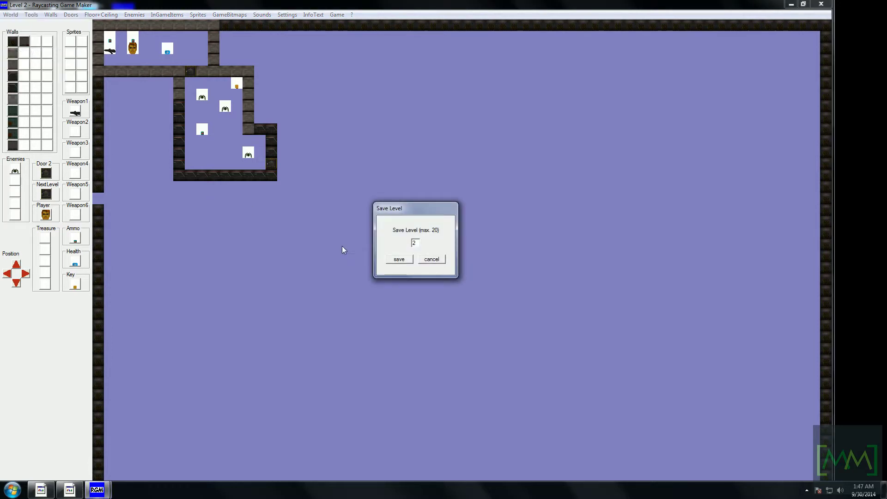
left_click(398, 260)
left_click(429, 275)
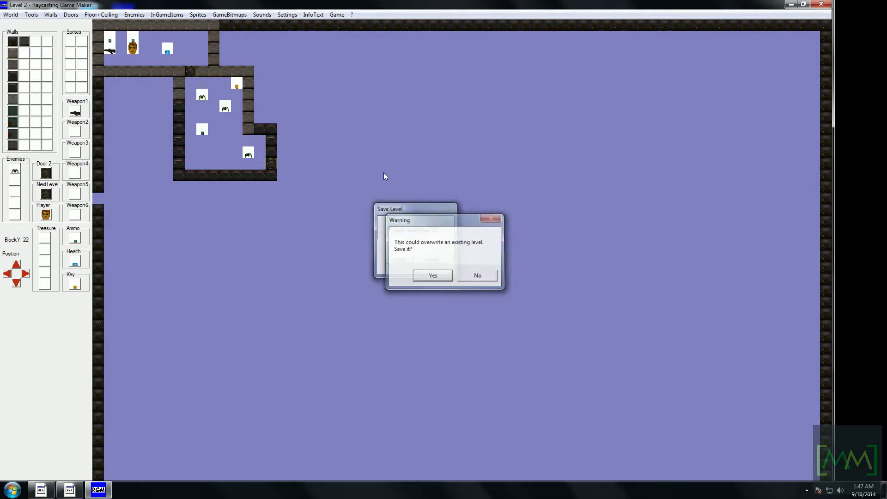
- Try to create the game with the saved second level
left_click(336, 15)
left_click(357, 36)
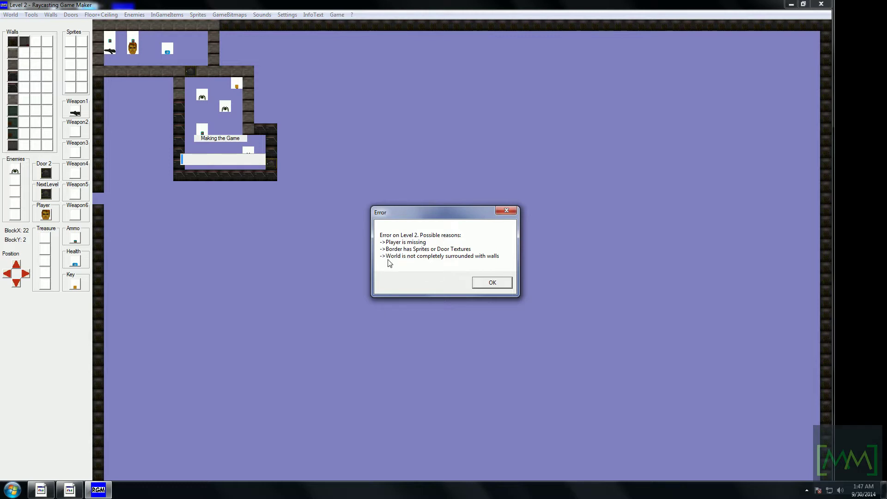
left_click(491, 281)
- Fill the gap in the map's left border wall with a wall block and save over level 2
left_click(98, 198)
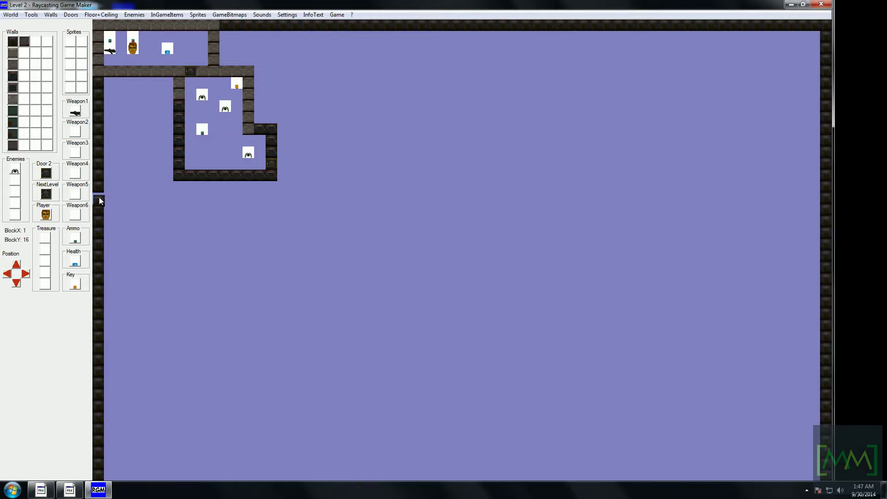
left_click(11, 15)
left_click(28, 56)
left_click(399, 259)
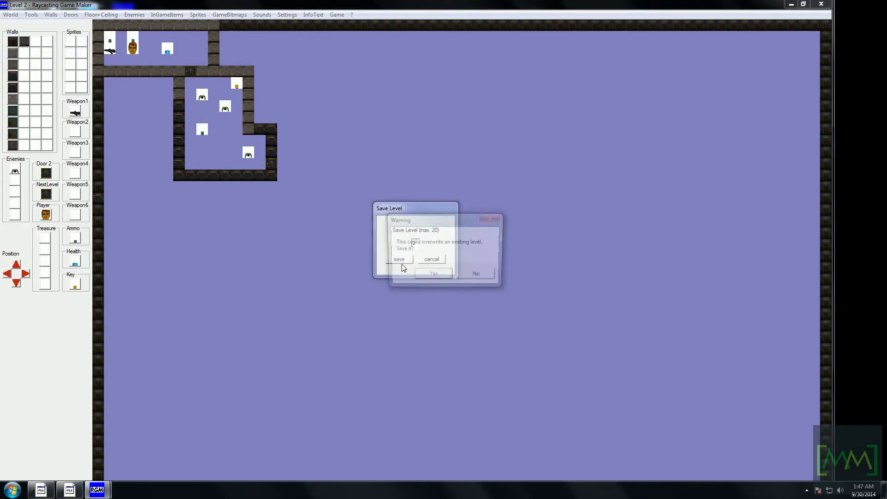
left_click(423, 273)
- Enable the shader option in the game settings and apply it
left_click(343, 16)
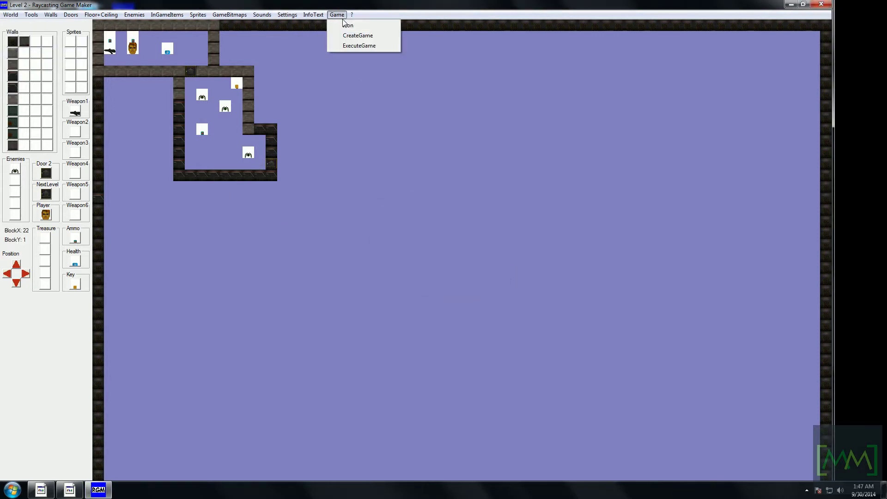
mouse_move(287, 15)
left_click(295, 35)
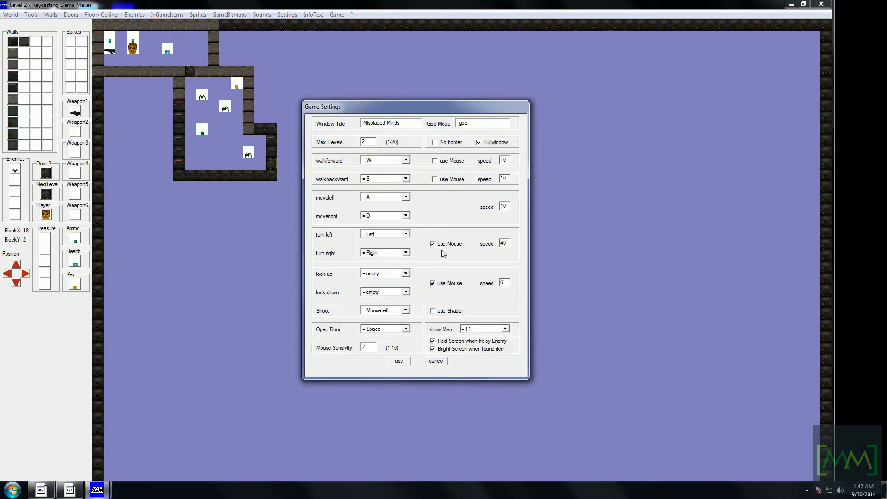
left_click(450, 313)
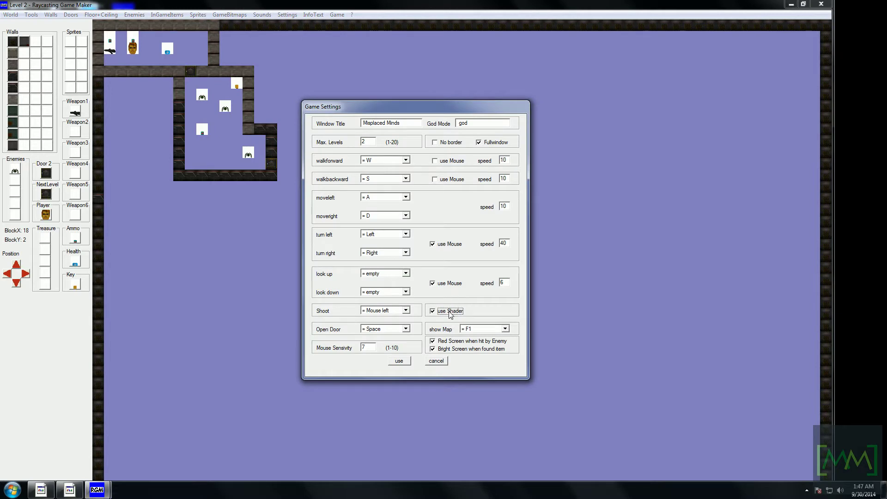
left_click(399, 361)
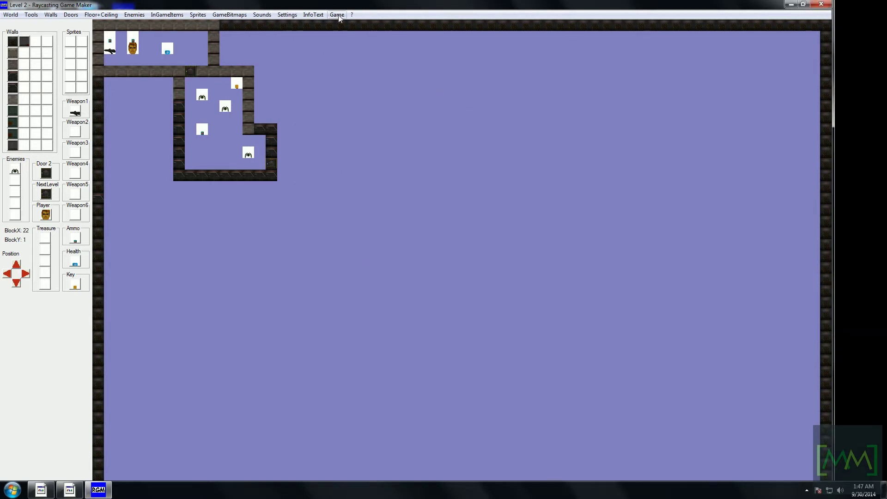
- Create the game executable as demo, overwriting the existing demo.exe
left_click(338, 15)
left_click(348, 35)
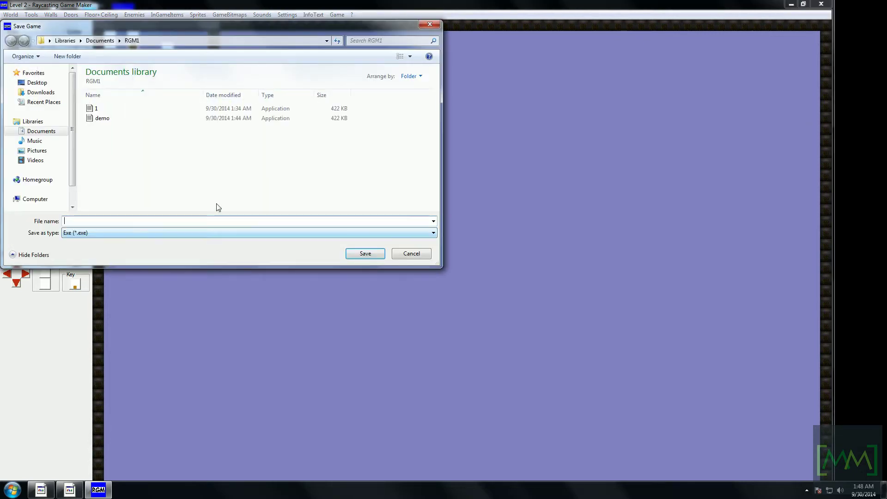
left_click(115, 118)
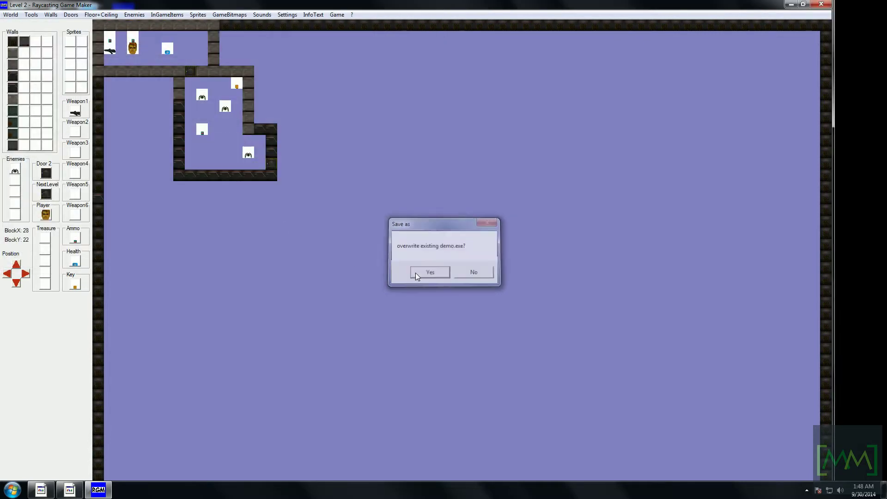
left_click(415, 273)
- Execute the created game, continue past the title screen and start a new game
left_click(333, 15)
left_click(346, 46)
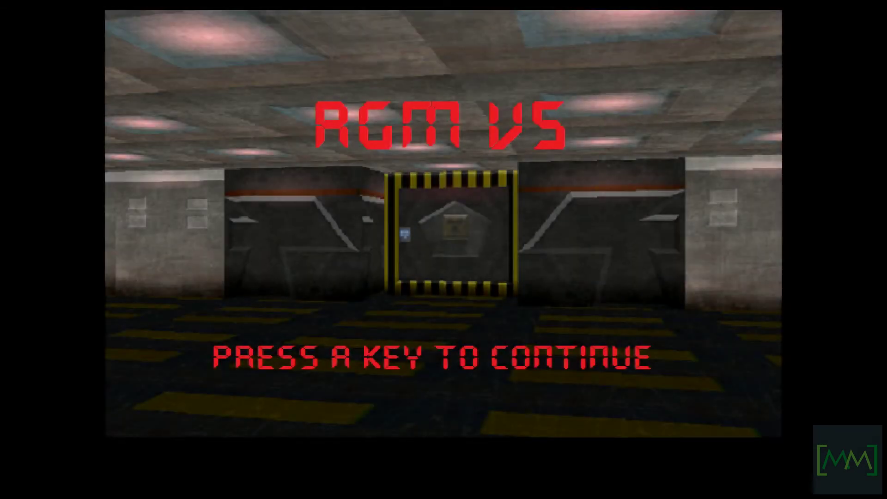
key("Return")
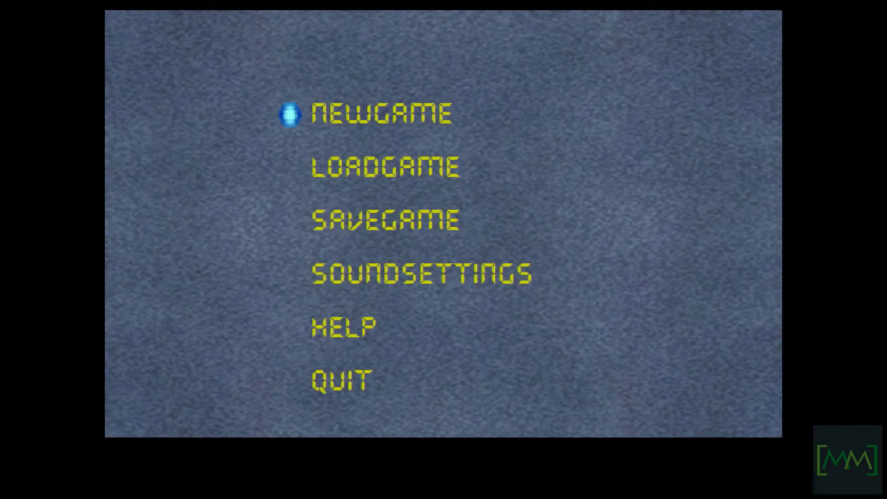
key("Return")
- Walk through the starting room of level 1 and pick up the gun
key("Right")
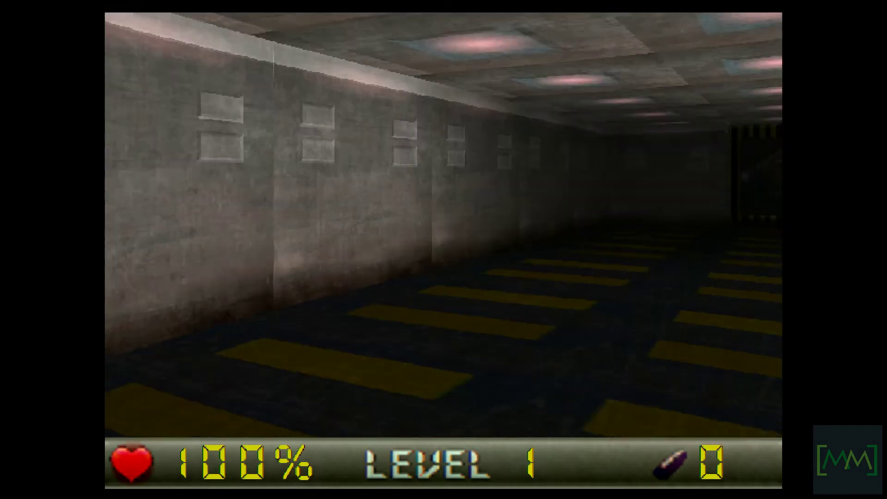
key("Up")
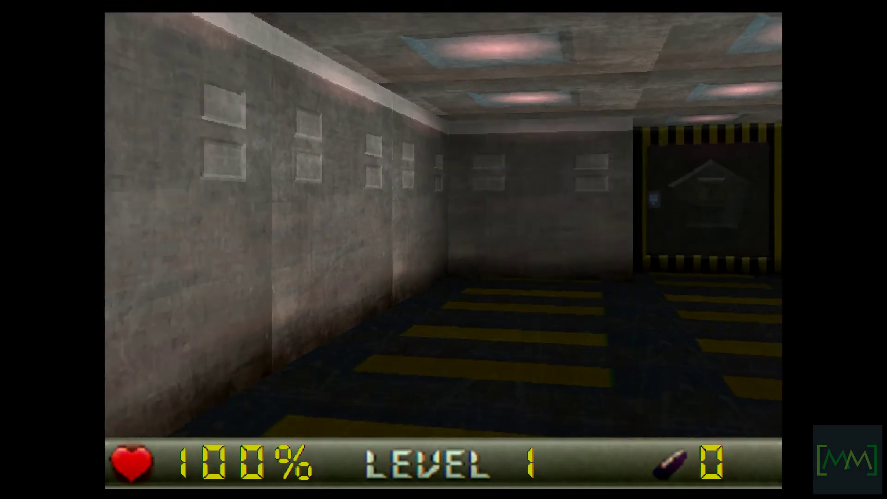
key("Right")
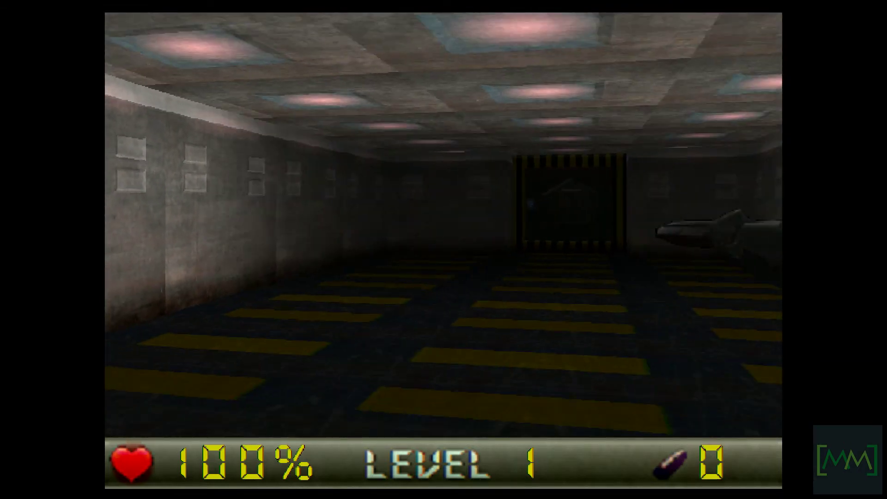
key("Up")
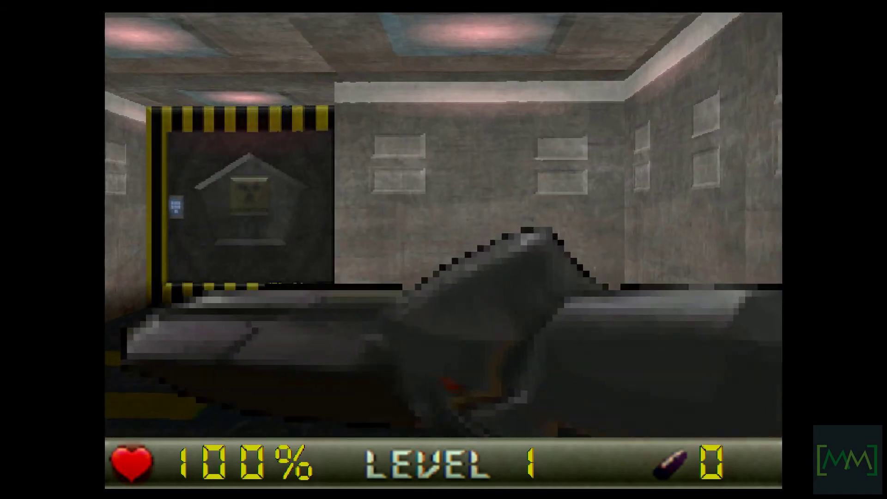
key("Left")
key("Right")
key("Left")
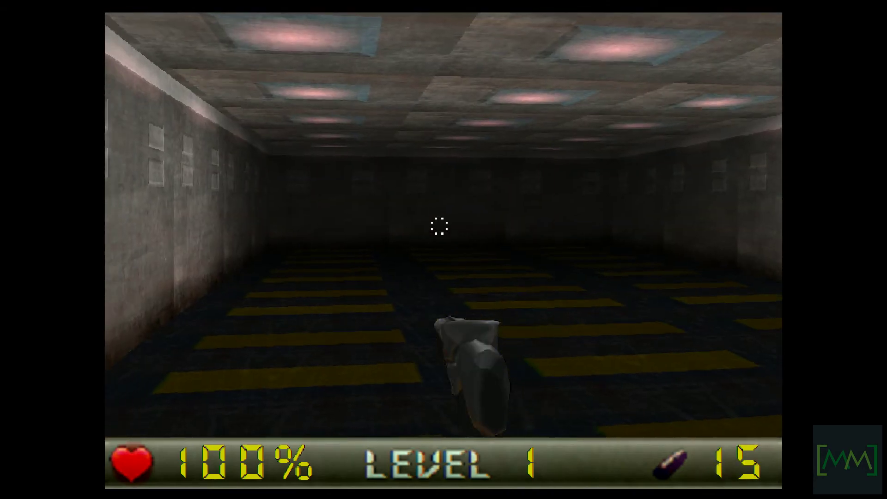
- Approach the striped door of the starting room and open the way into the green corridor
key("Right")
key("Left")
key("Up")
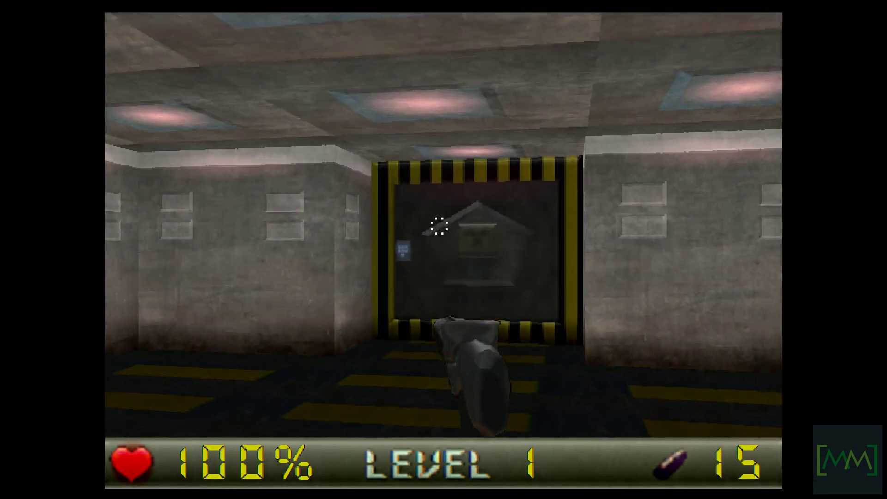
key("Left")
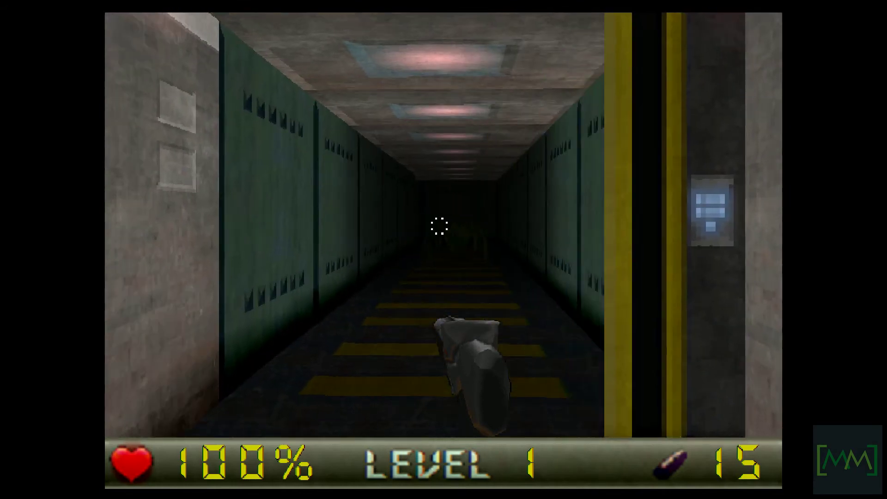
- Shoot at the spider coming down the corridor while backing out into the starting room
key("Up")
key("ctrl")
key("Up")
key("ctrl")
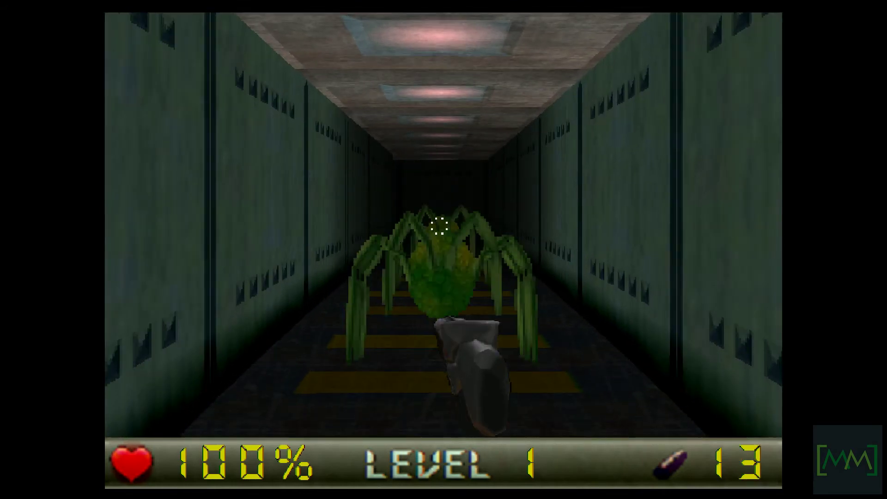
key("Down")
key("ctrl")
key("ctrl")
key("ctrl")
key("ctrl")
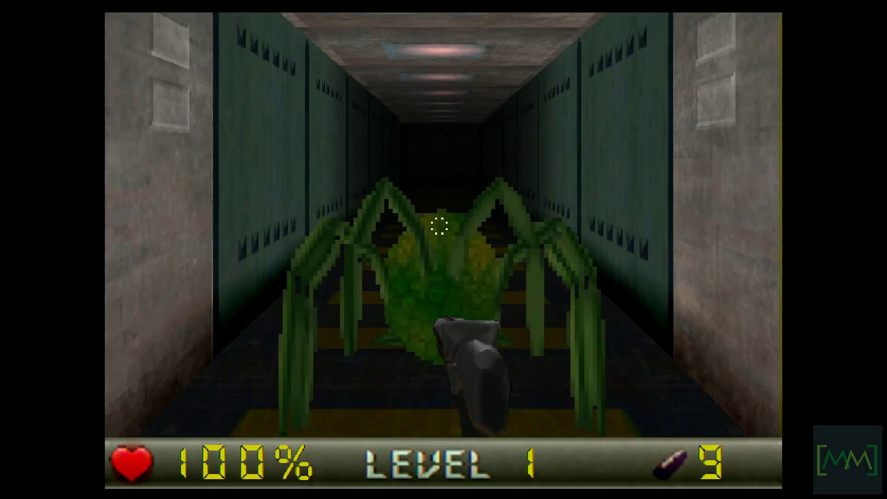
key("ctrl")
key("Down")
key("ctrl")
key("Left")
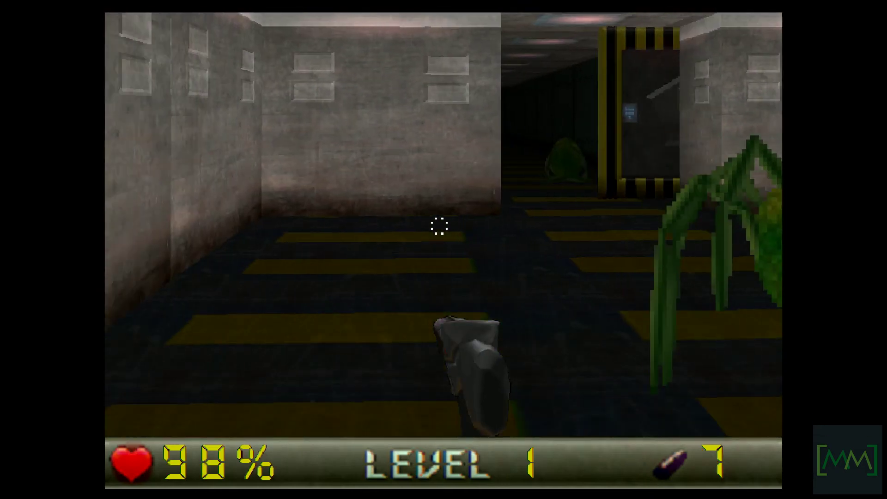
- Move around the spider at the doorway and advance down the green corridor
key("Right")
key("Up")
key("Left")
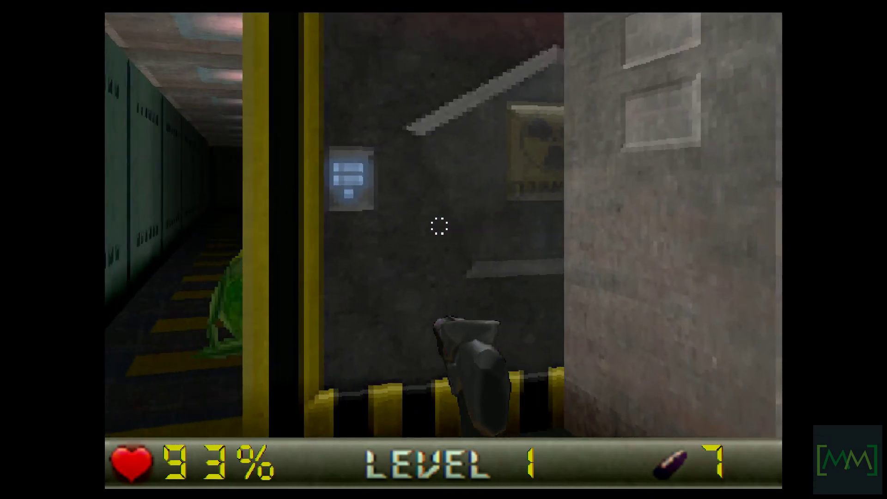
key("Left")
key("Up")
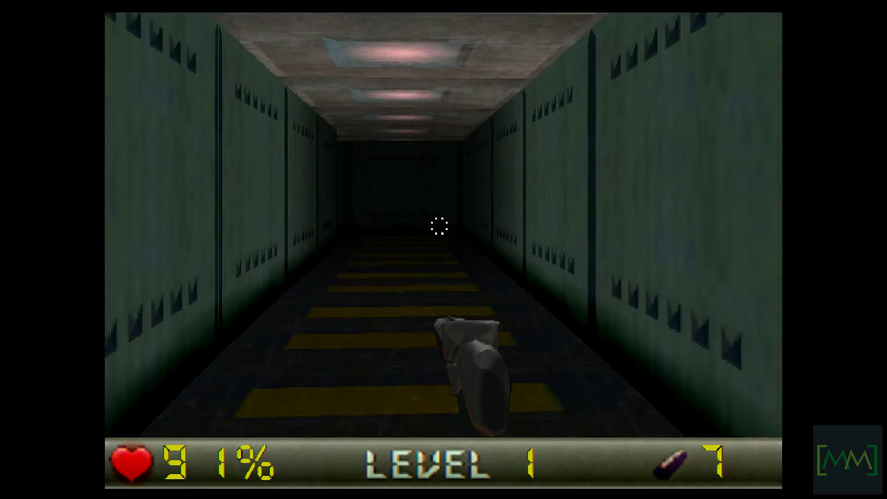
key("Right")
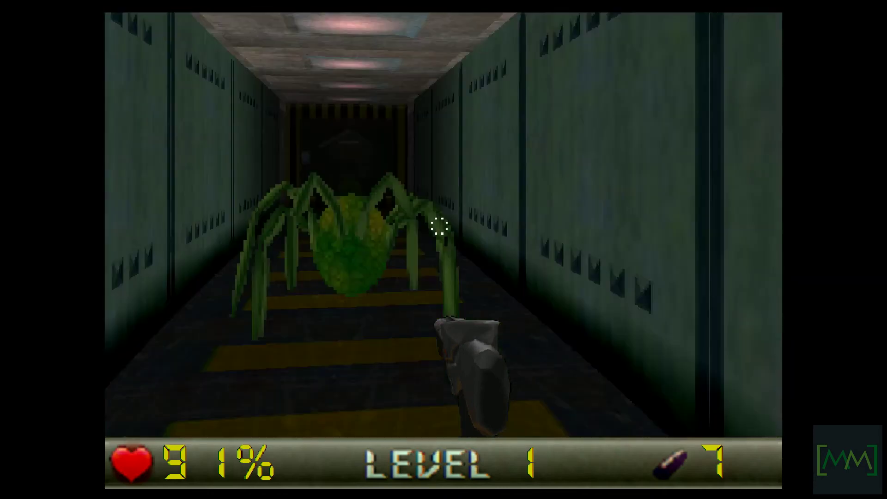
- Fire at the spider attacking inside the corridor and move up to the ammo box
key("ctrl")
key("ctrl")
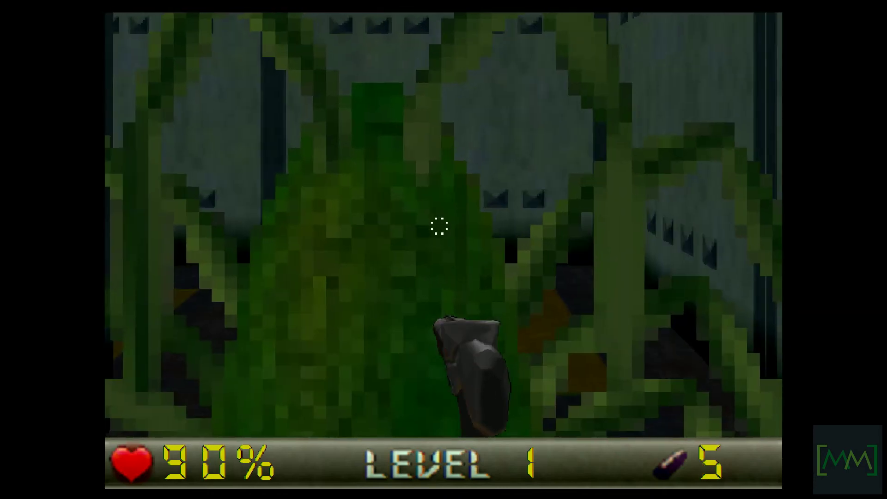
key("ctrl")
key("ctrl")
key("ctrl")
key("ctrl")
key("Up")
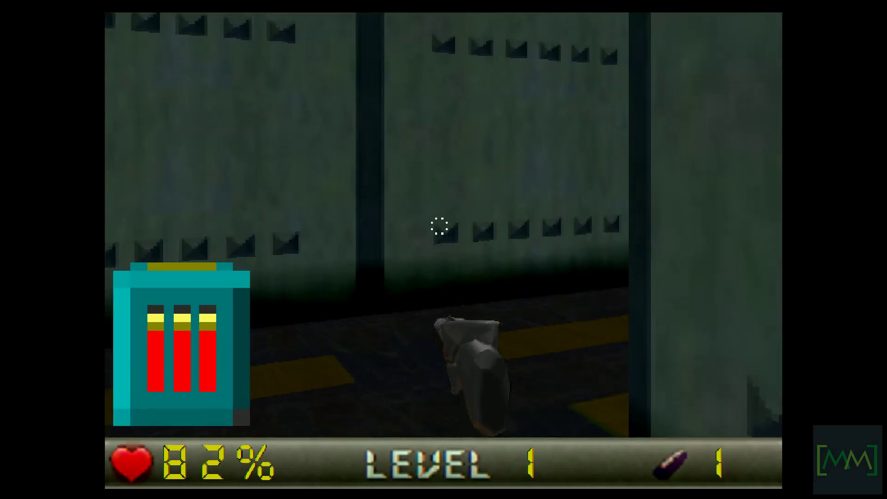
- Collect the ammo box and keep shooting the spider at close range
key("Left")
key("ctrl")
key("ctrl")
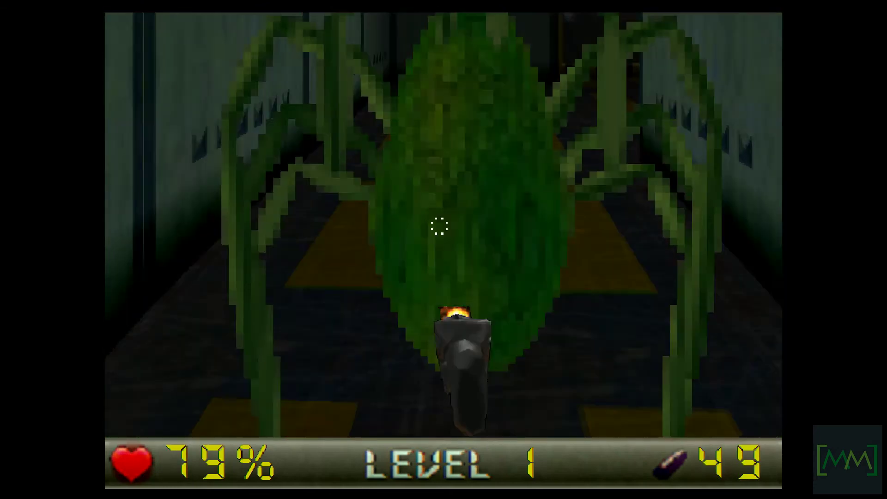
key("ctrl")
key("ctrl")
key("ctrl")
key("ctrl")
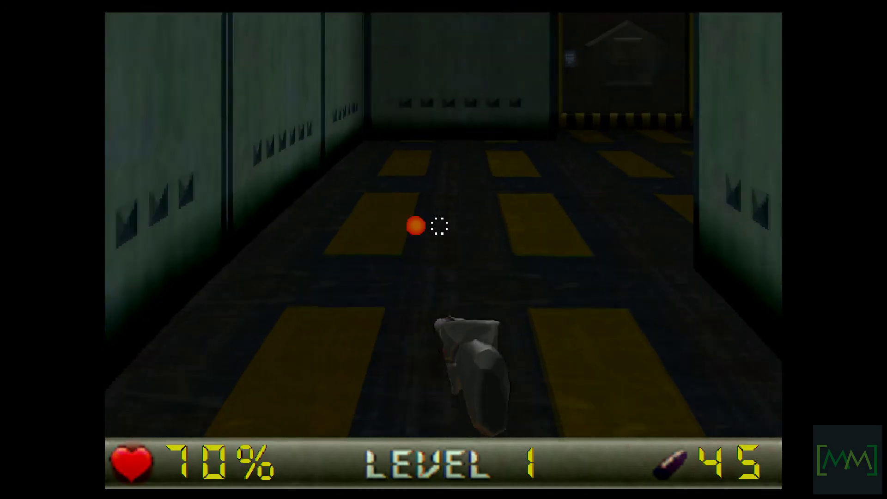
- Turn to face the fireball-shooting spider in the corridor and fire at it
key("Left")
key("Right")
key("ctrl")
key("ctrl")
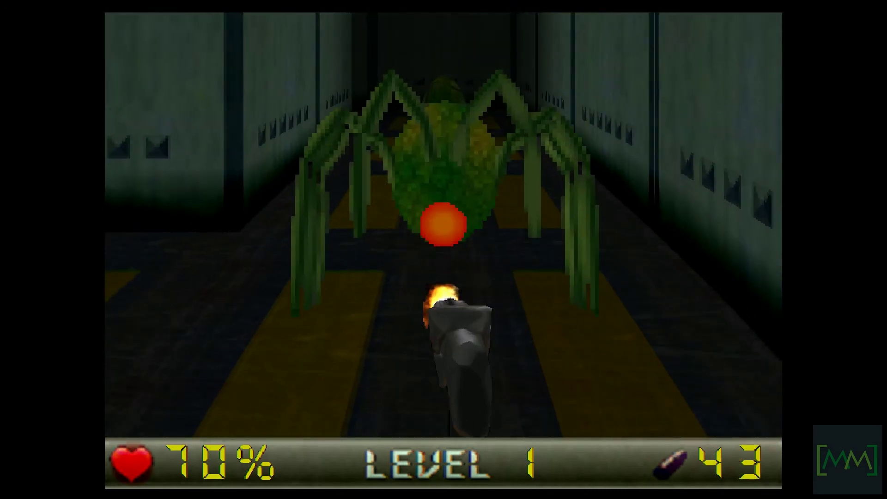
key("ctrl")
- Pick up the health pack in the corridor and go through the striped door into the dark spider room
key("Right")
key("Up")
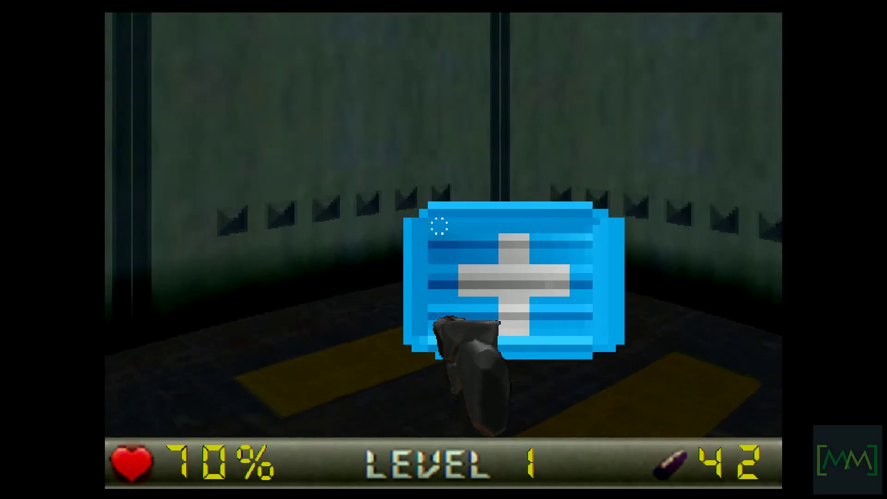
key("Left")
key("Left")
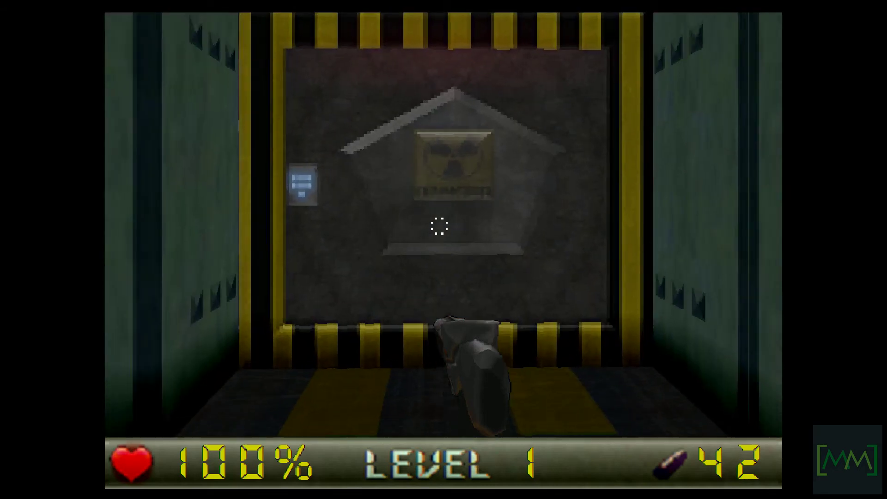
key("Up")
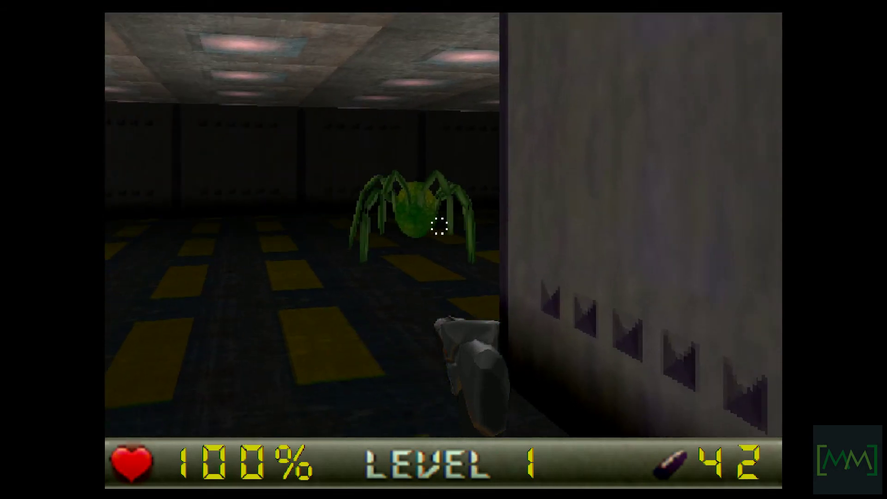
- Shoot the spider approaching along the wall in the dark room at close range
key("ctrl")
key("ctrl")
key("ctrl")
key("ctrl")
key("ctrl")
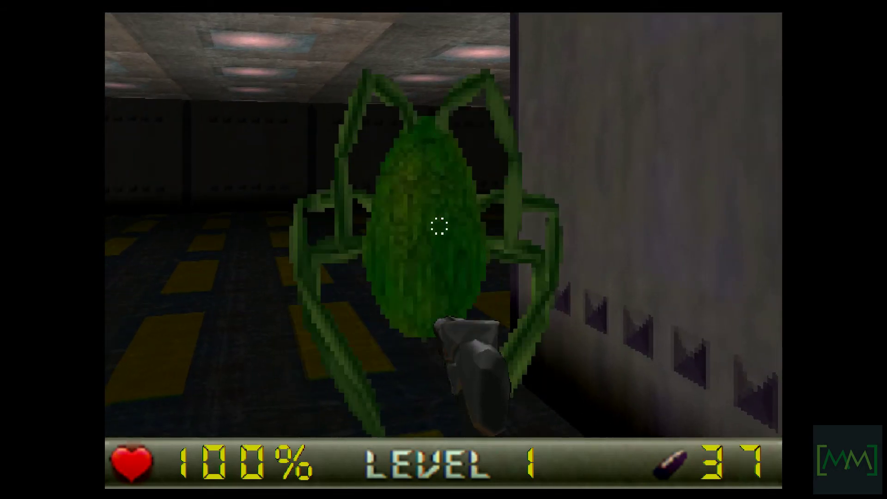
key("ctrl")
- Turn to face the spider near the ammo box and keep firing as it closes in
key("Left")
key("Right")
key("Left")
key("ctrl")
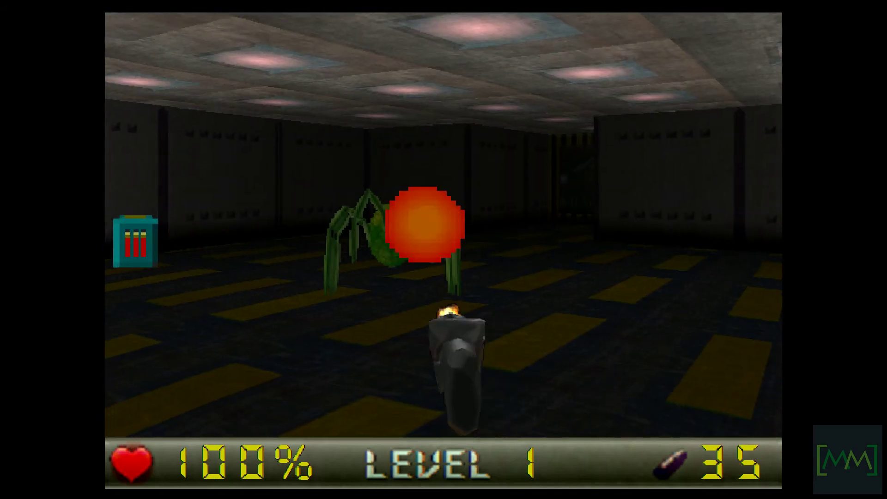
key("ctrl")
key("ctrl")
key("ctrl")
key("ctrl")
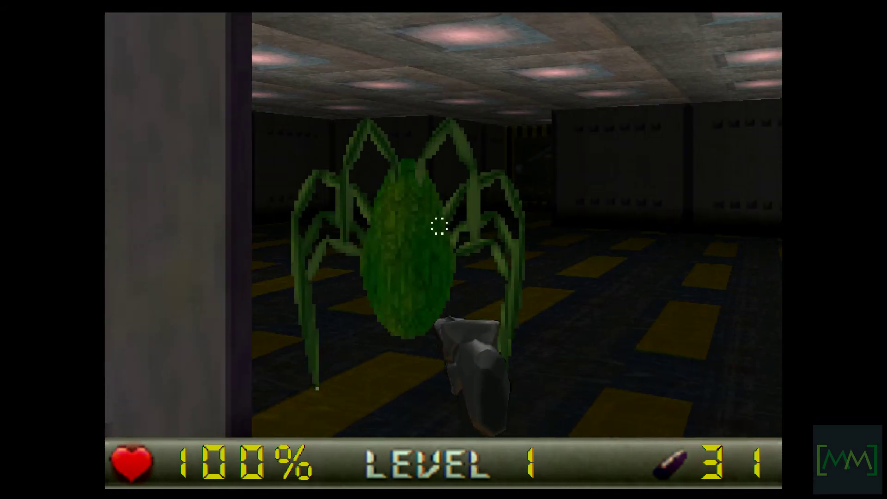
key("ctrl")
- Move past the health pack, collect the ammo box by the wall and turn towards the yellow key card
key("Right")
key("Up")
key("Left")
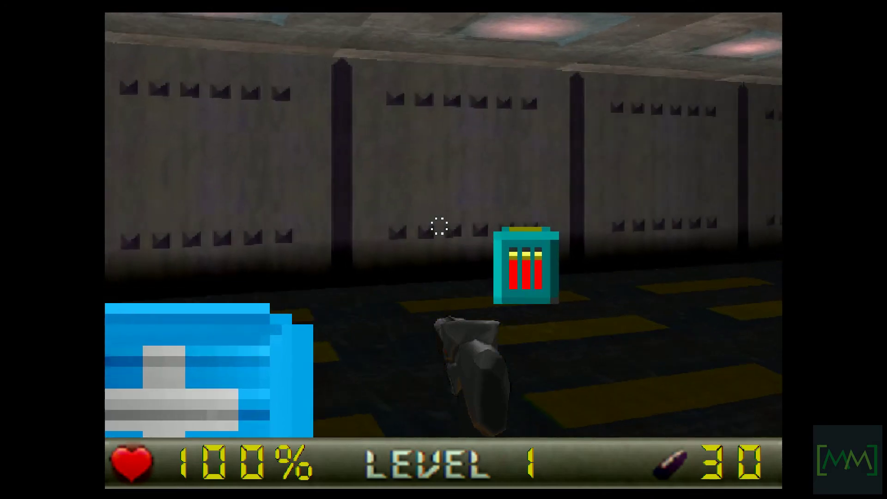
key("Right")
key("Right")
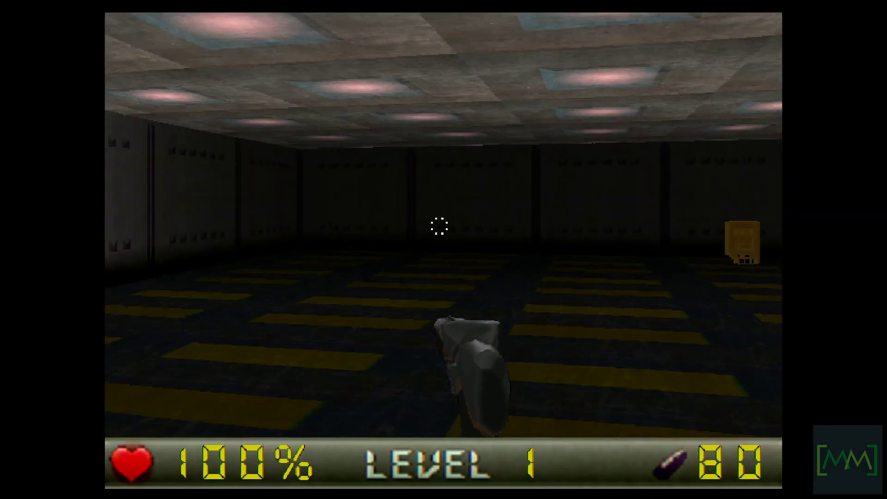
- Pick up the yellow key card in the room's corner and finish level 1 through the exit door
key("Up")
key("Up")
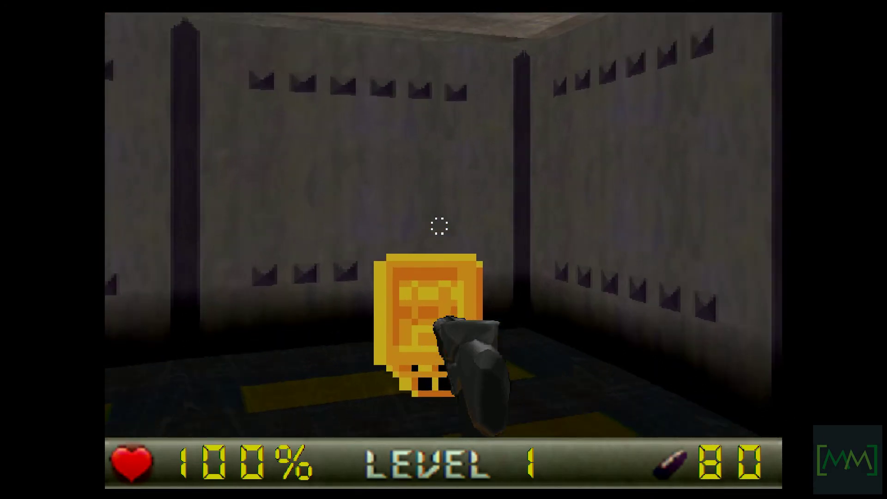
key("Right")
key("Left")
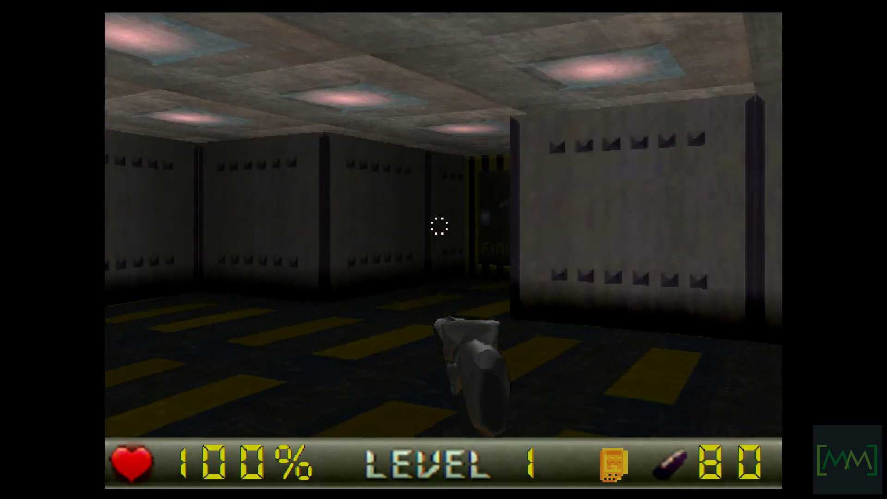
key("Up")
key("Up")
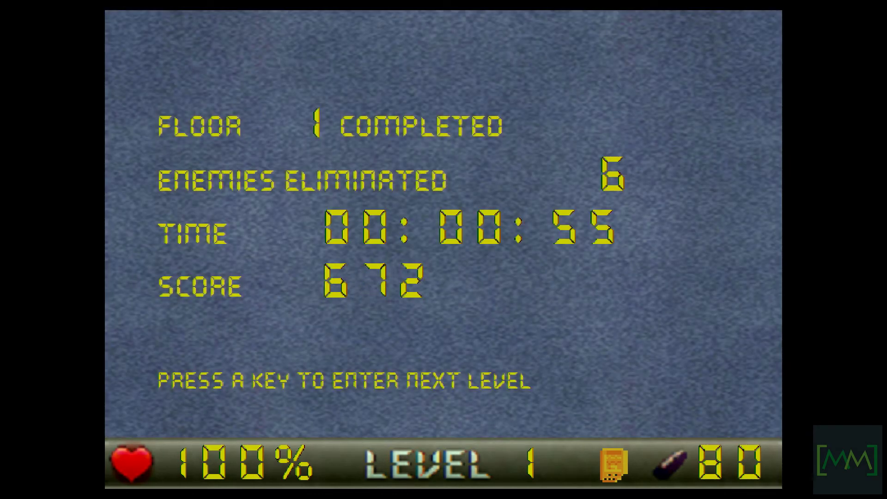
- Continue to level 2 and collect the ammo boxes along the wall of the starting room
key("Return")
key("Right")
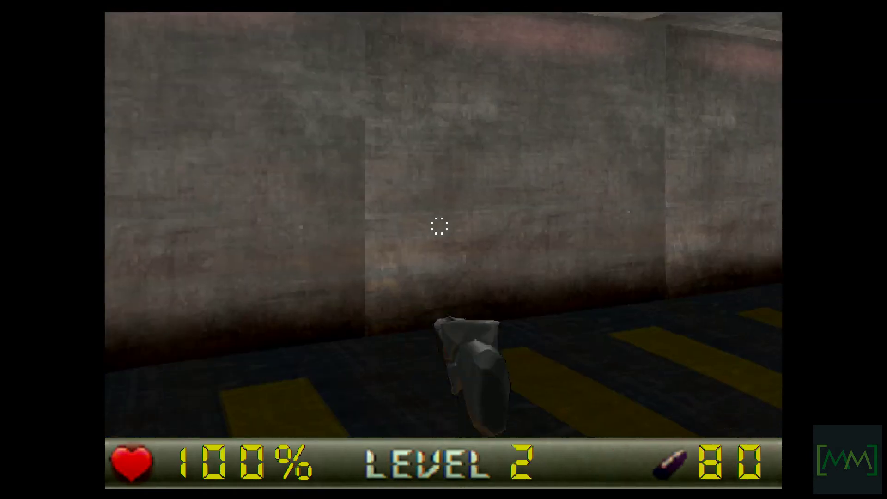
key("Right")
key("Up")
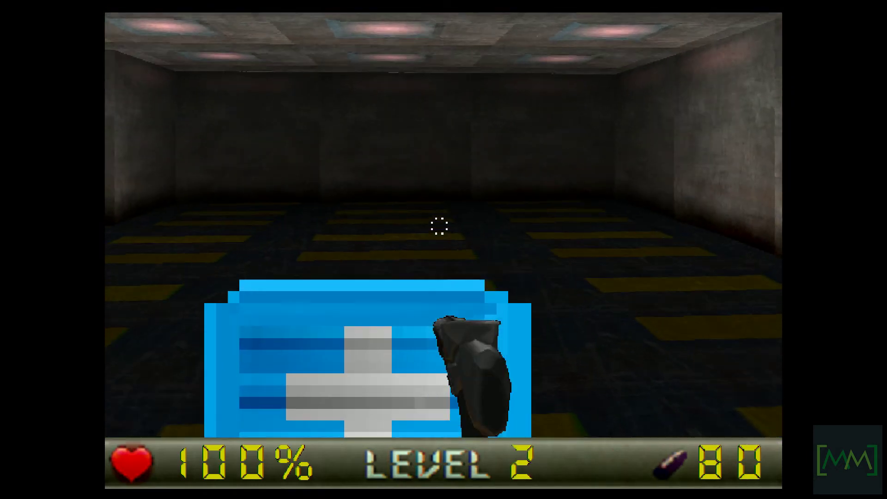
key("Left")
key("Up")
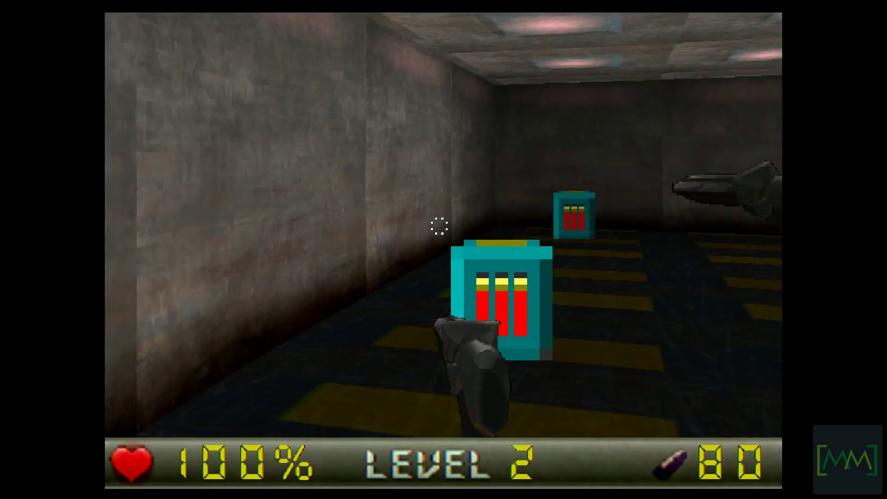
key("Up")
key("Right")
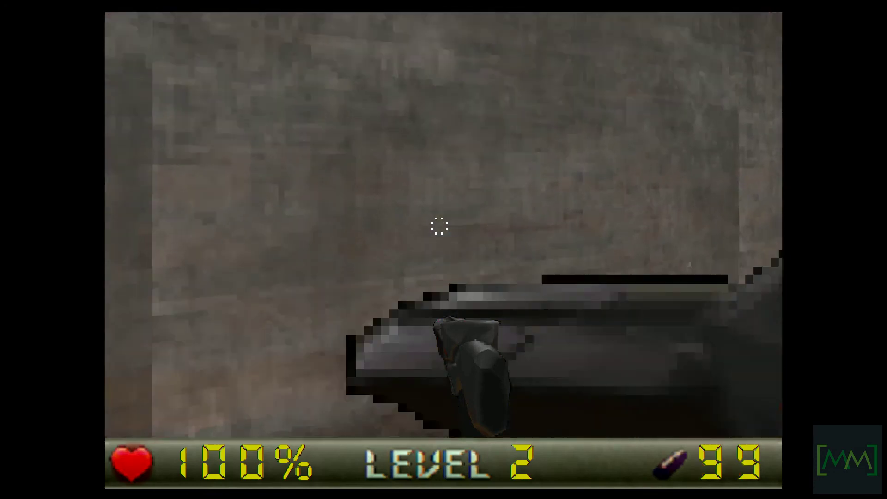
- Cross the starting room past the health pack and go through the striped doorway to the dark hall
key("Right")
key("Up")
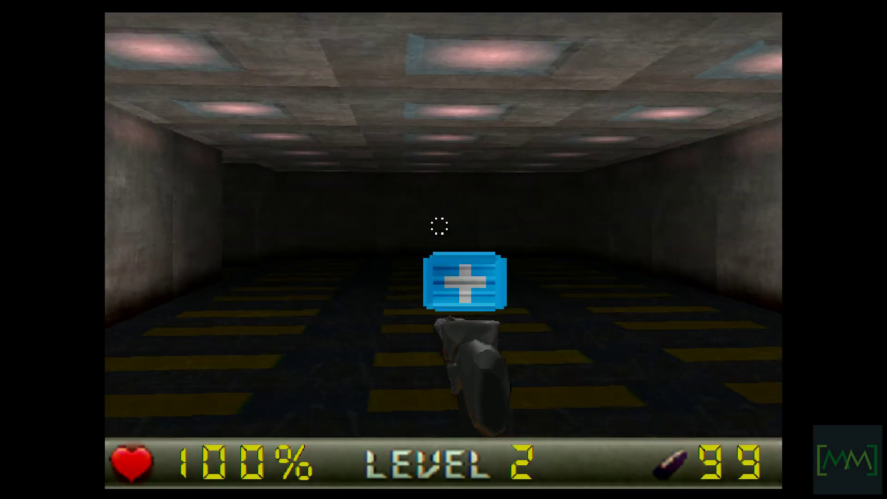
key("Up")
key("Left")
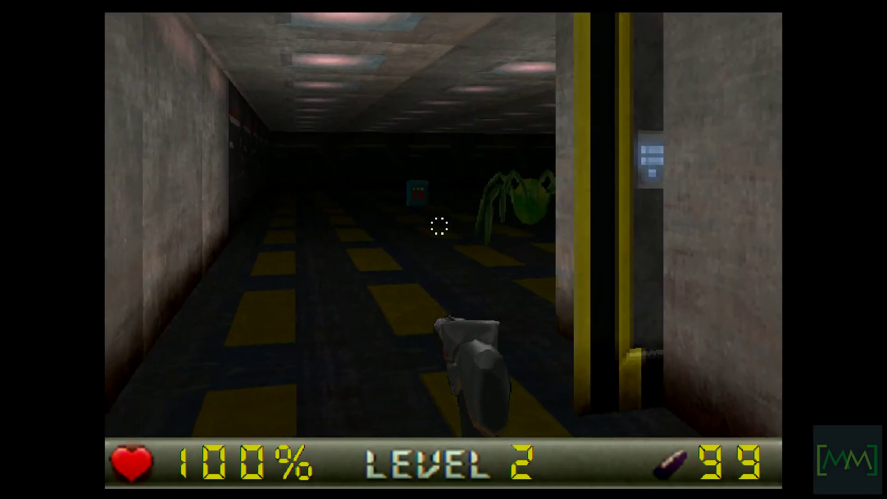
- Shoot the spider attacking beside the hall entrance
key("ctrl")
key("ctrl")
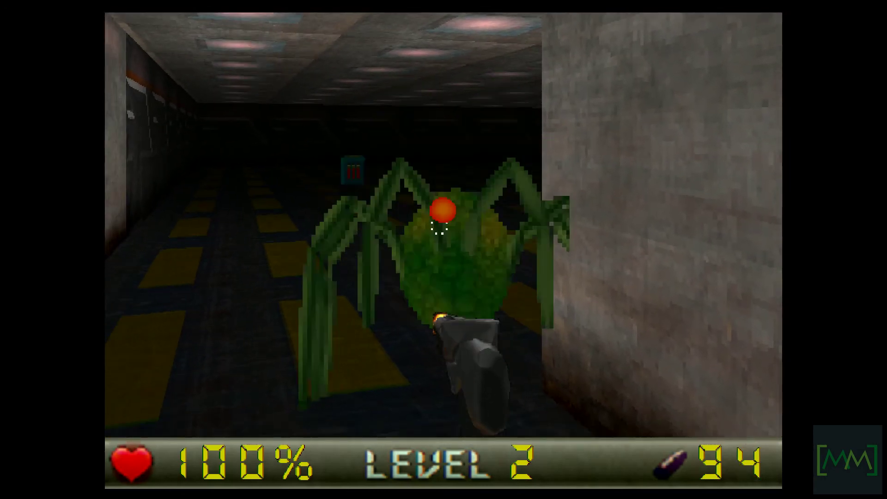
key("ctrl")
- Turn towards the next spider in the open hall and fire at it as it approaches
key("Right")
key("ctrl")
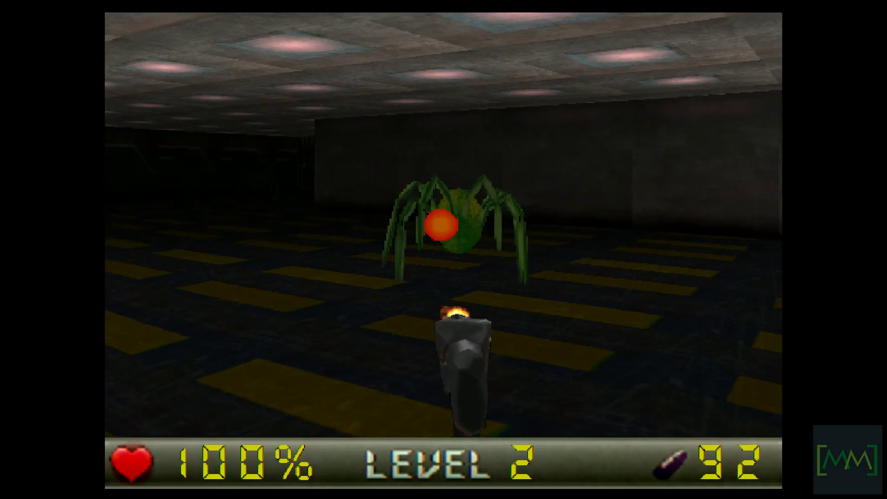
key("ctrl")
key("ctrl")
key("ctrl")
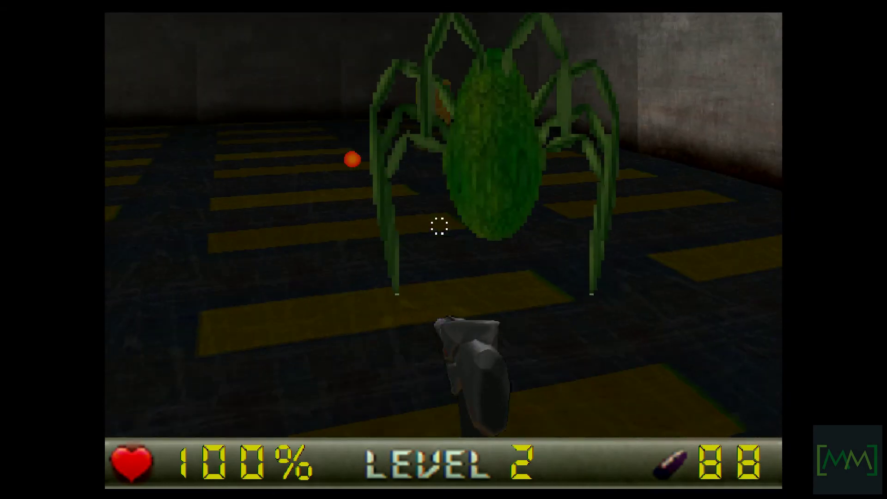
- Turn towards the spider behind the ammo box and back away while firing at it
key("Left")
key("ctrl")
key("ctrl")
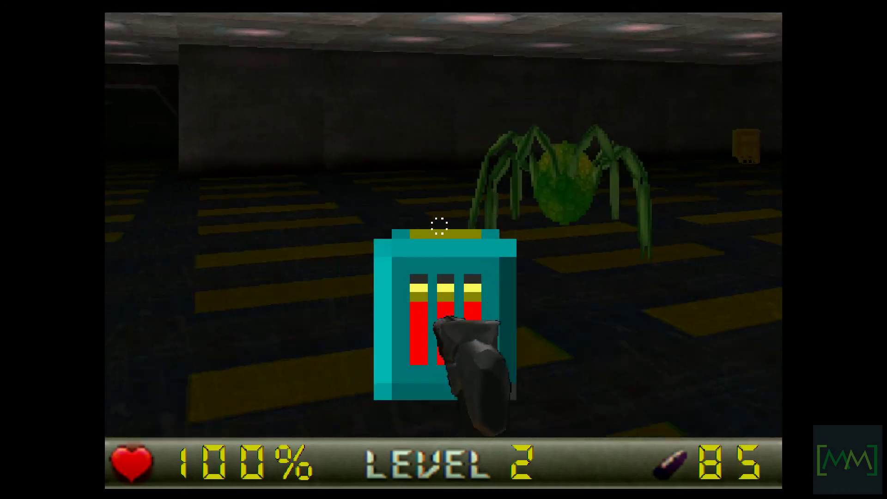
key("Down")
key("ctrl")
key("ctrl")
key("ctrl")
key("ctrl")
key("ctrl")
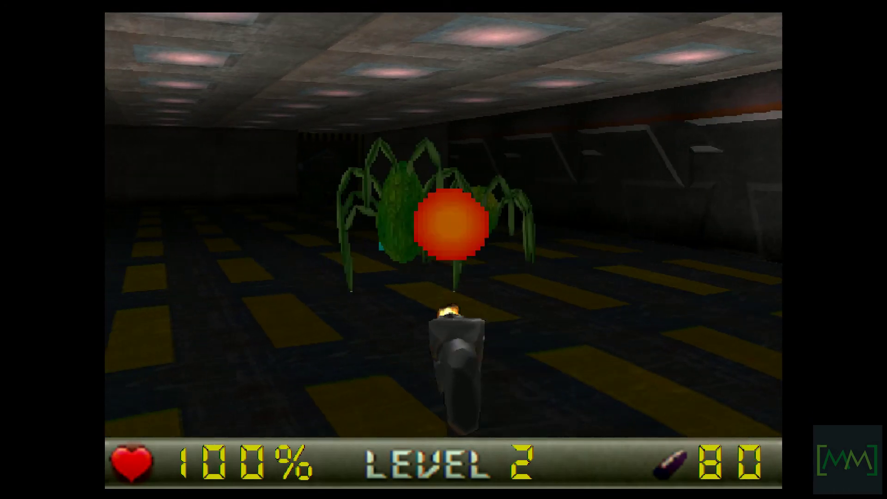
- Keep firing at the two spiders advancing together through the hall
key("ctrl")
key("ctrl")
key("ctrl")
key("ctrl")
key("ctrl")
key("ctrl")
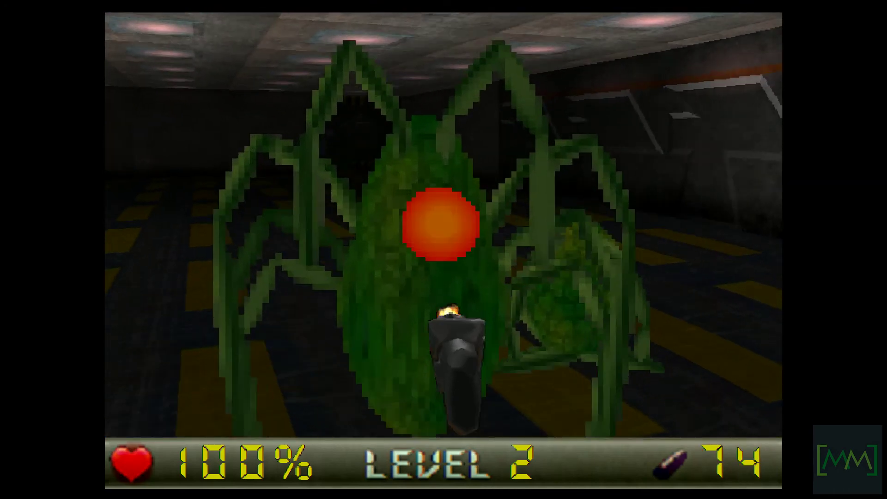
key("ctrl")
- Collect the ammo in the hall and the yellow key card in its far corner
key("Left")
key("Up")
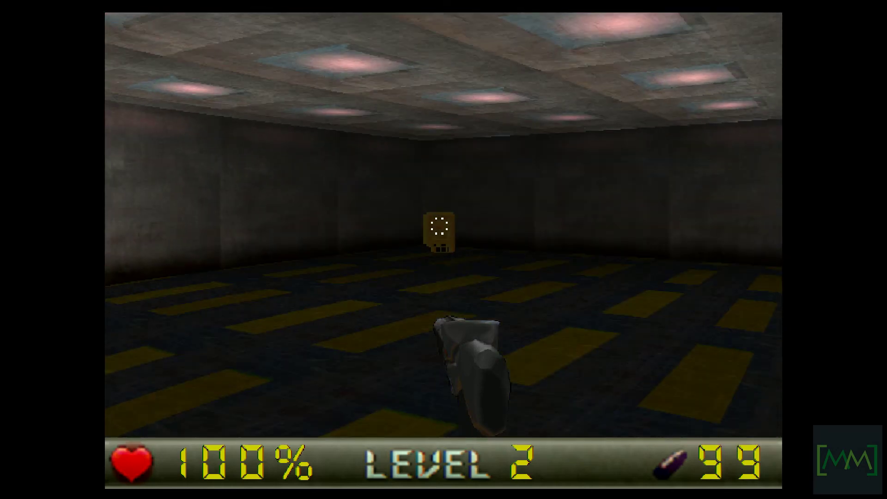
key("Up")
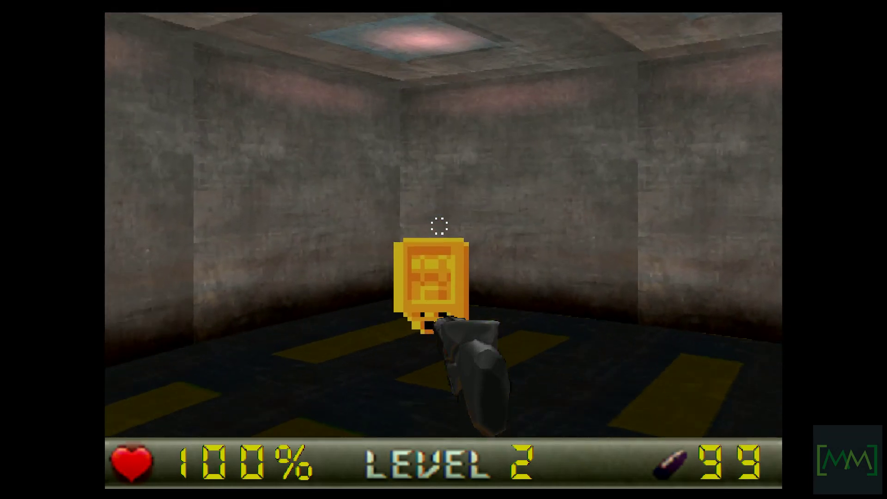
key("Up")
key("Left")
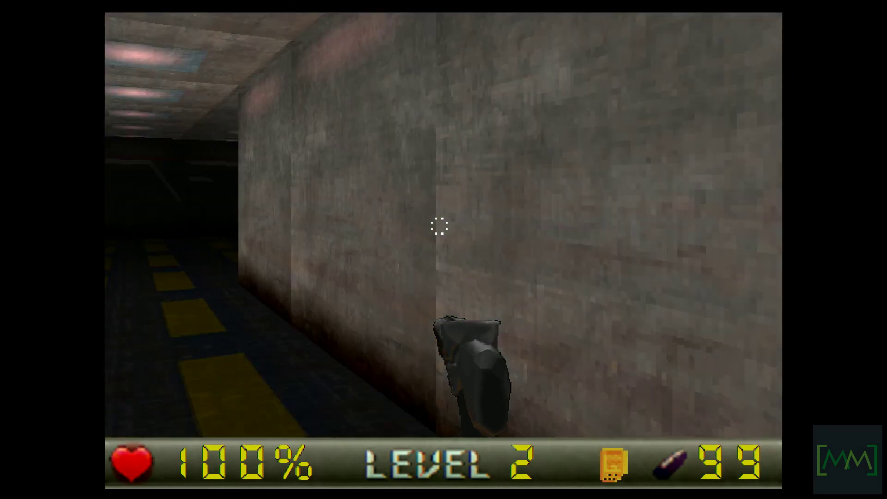
- Return through the hall to the Finish Level door and go through it to complete level 2
key("Left")
key("Right")
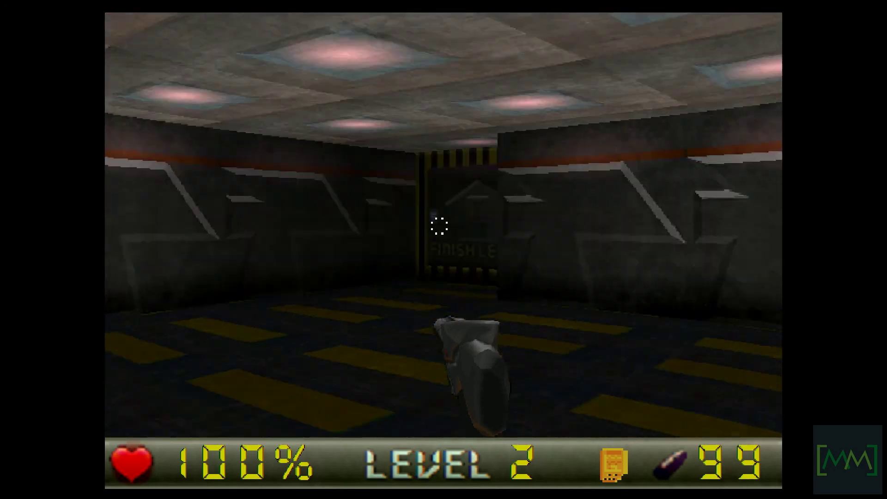
key("Up")
key("Left")
key("Right")
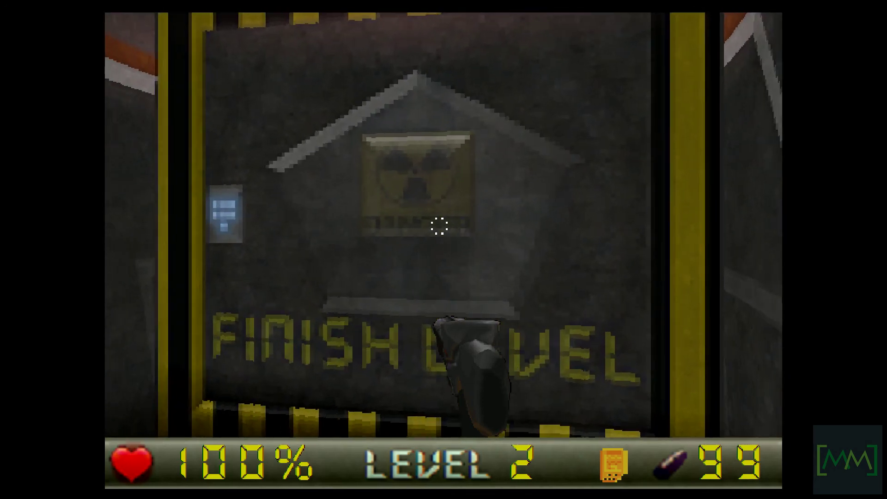
key("Up")
key("Return")
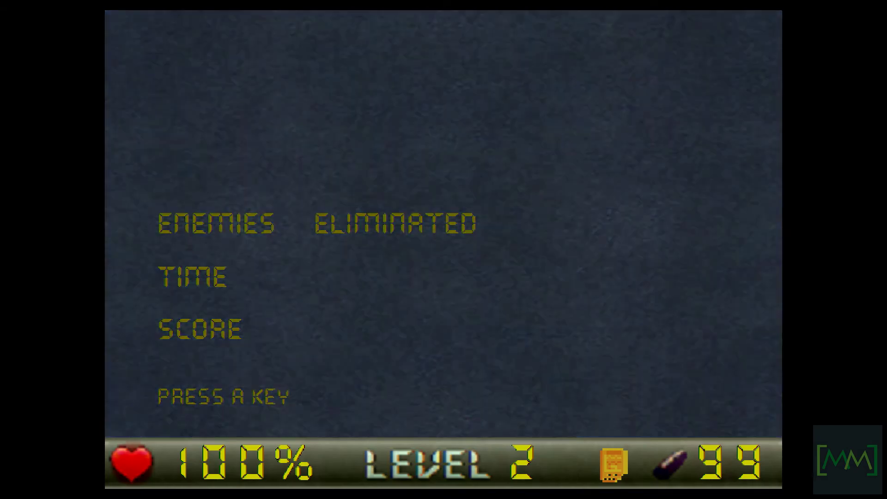
- Dismiss the level 2 results screen to end the playtest
key("Return")
key("Up")
key("Return")
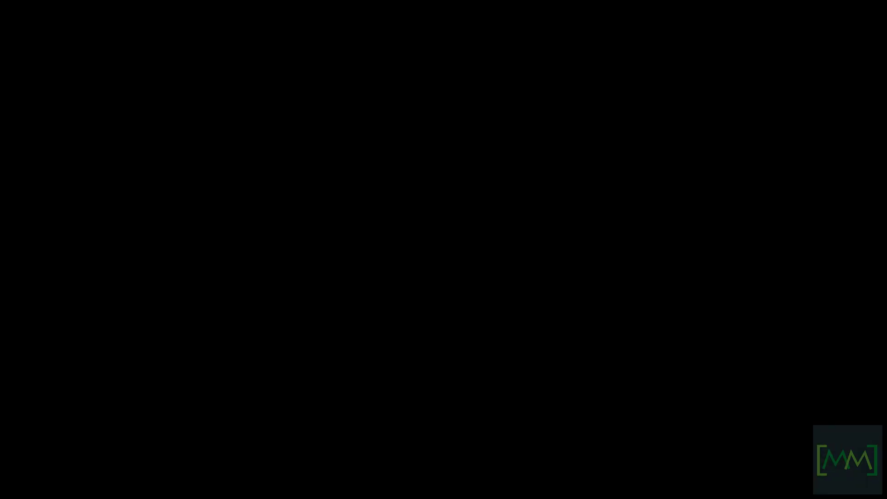